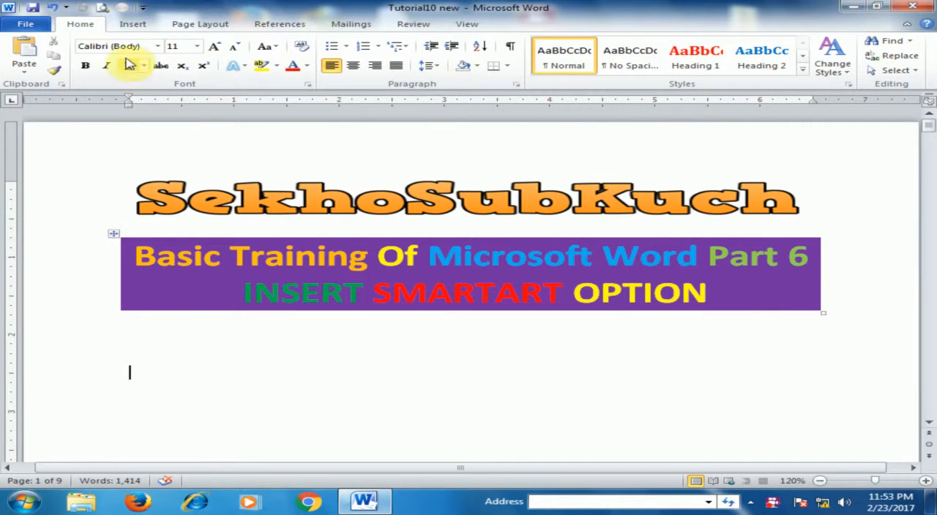
- Open the SmartArt graphic chooser and examine the layouts in each category from List through Office.com
left_click(130, 24)
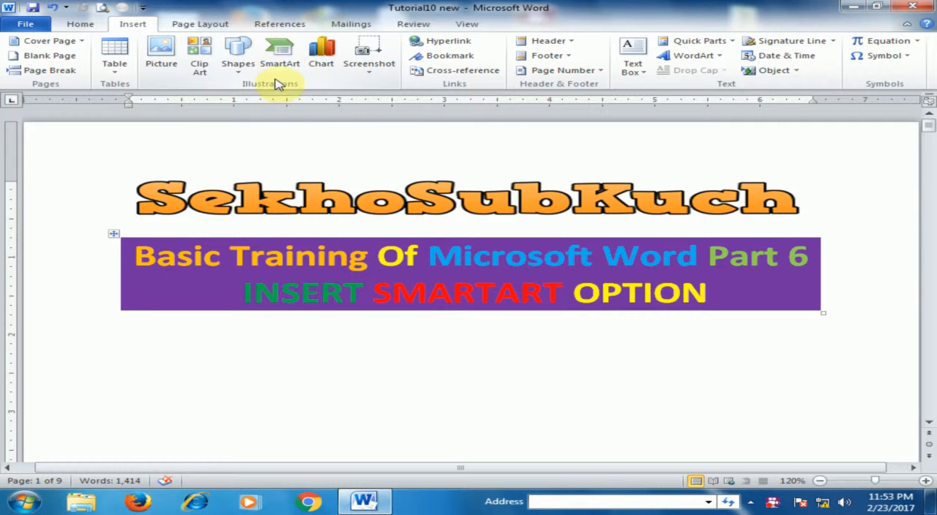
left_click(288, 63)
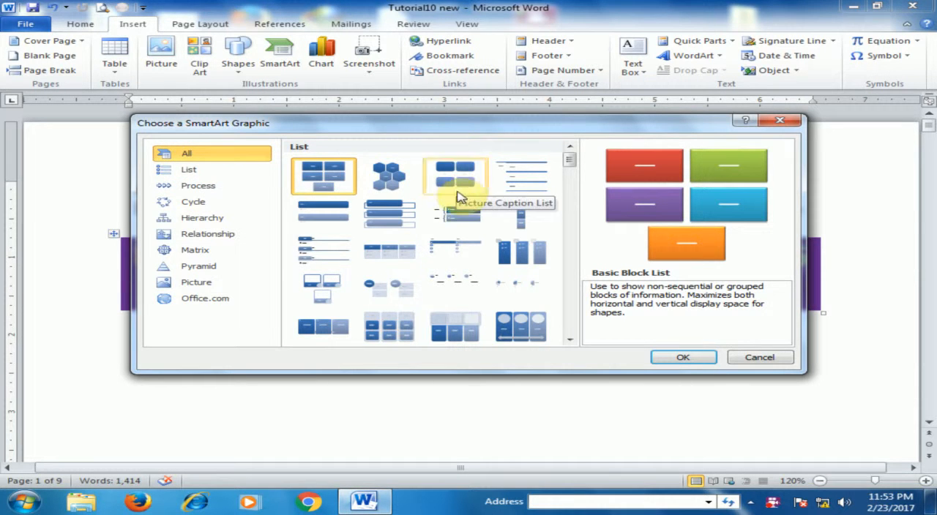
left_click(188, 170)
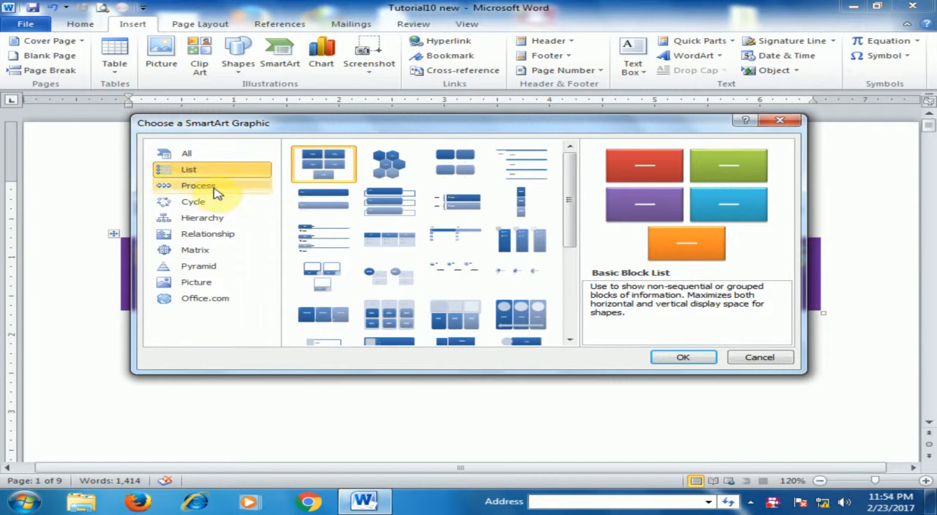
left_click(215, 188)
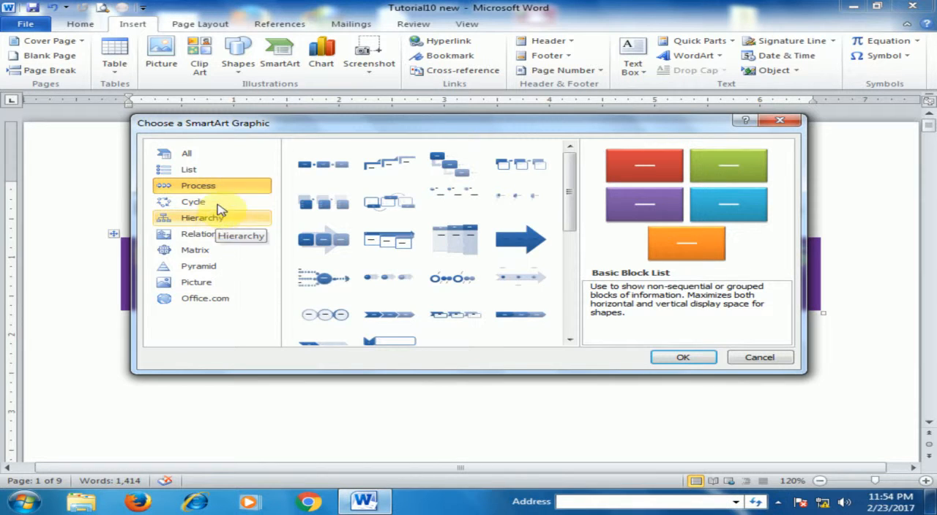
left_click(194, 201)
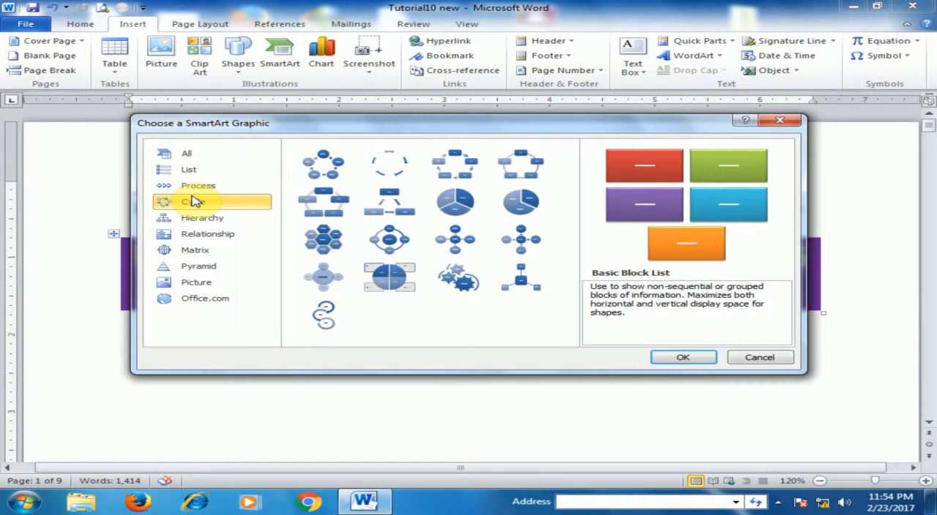
left_click(201, 217)
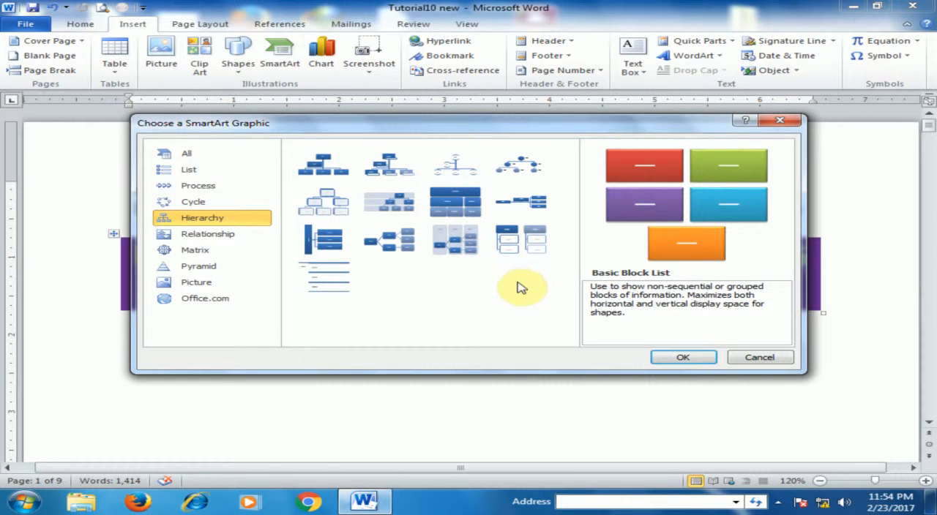
left_click(199, 234)
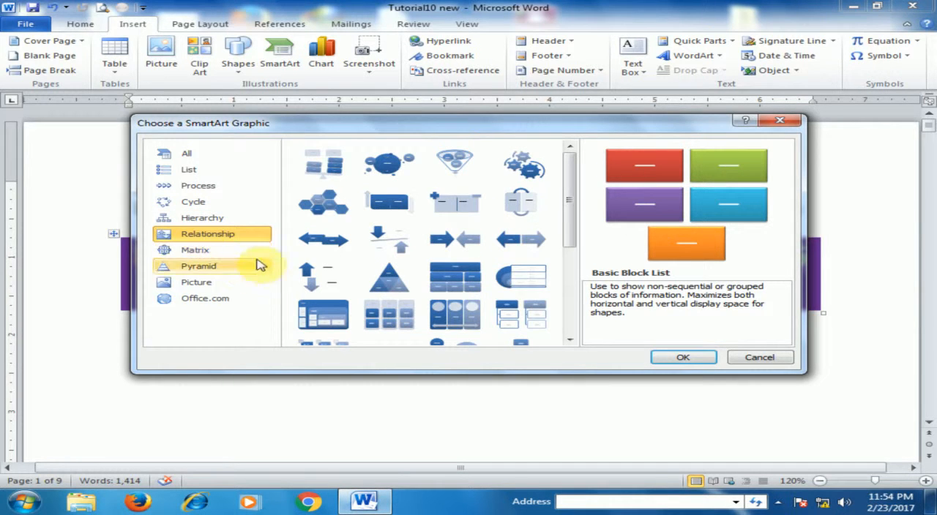
left_click(227, 251)
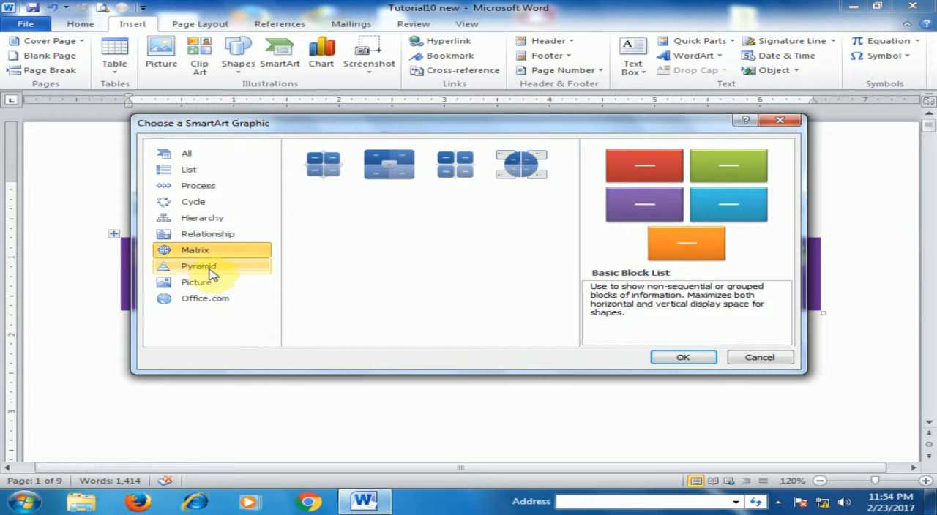
left_click(211, 267)
left_click(200, 284)
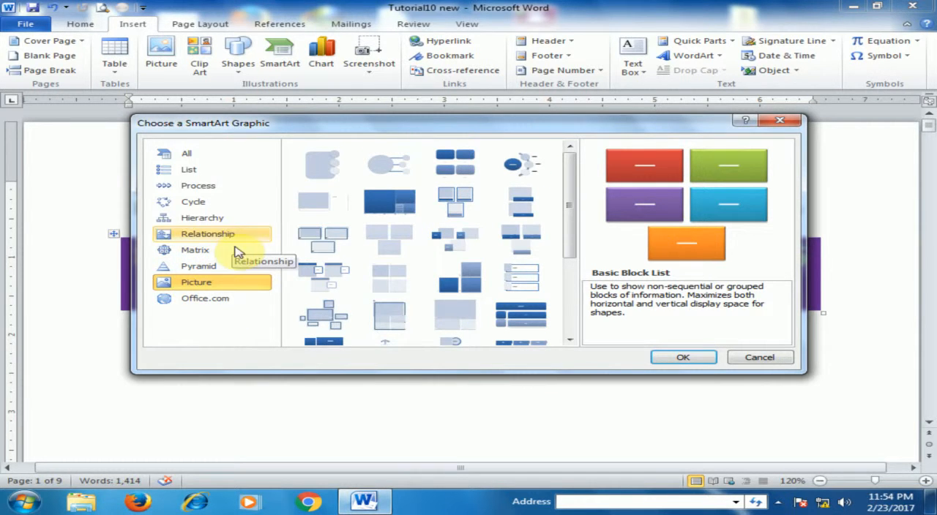
left_click(210, 301)
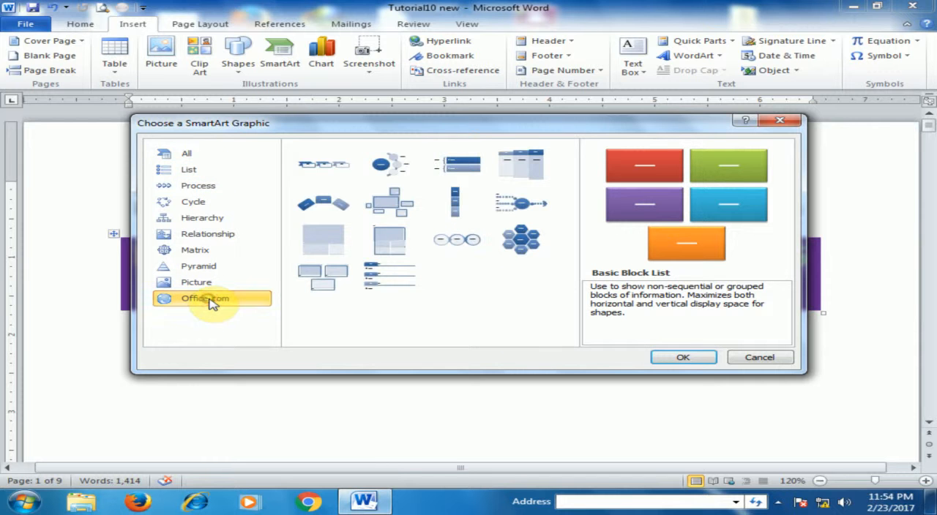
- Insert a Vertical Chevron List SmartArt graphic from the List category below the heading
left_click(203, 173)
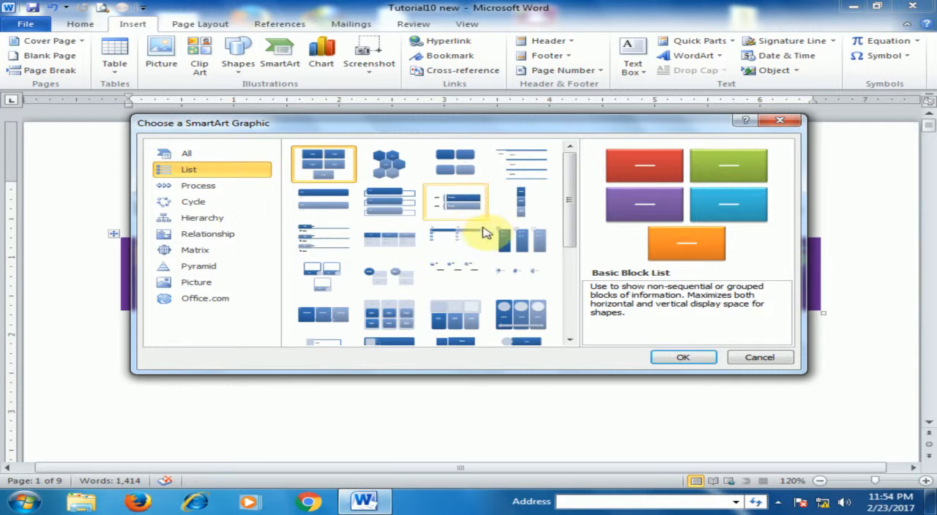
left_click_drag(561, 223, 549, 318)
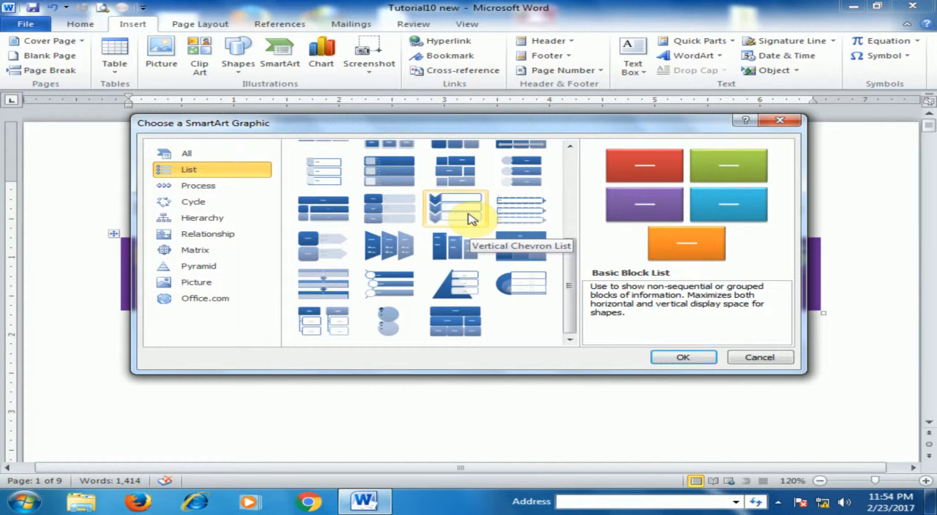
left_click(471, 219)
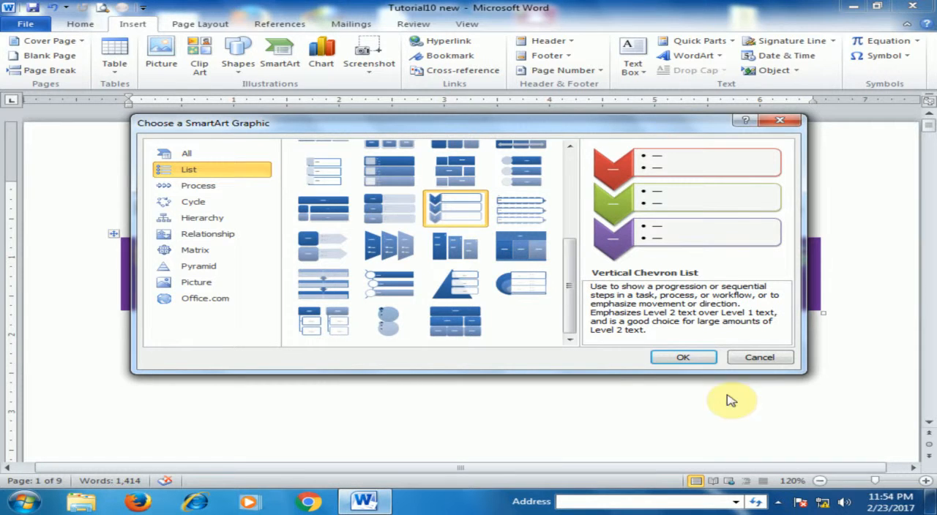
left_click(699, 356)
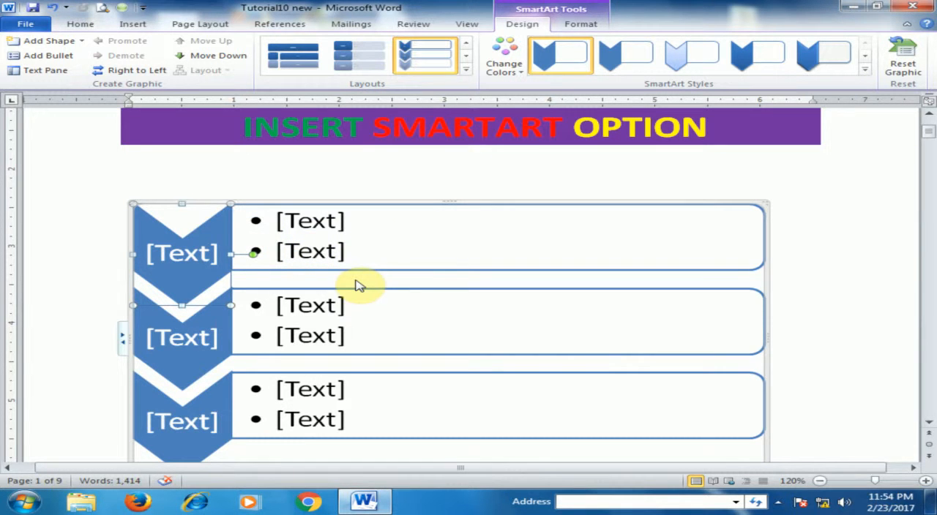
- Label the first chevron "Laptop" and enter "HP" as its first bullet
left_click(178, 238)
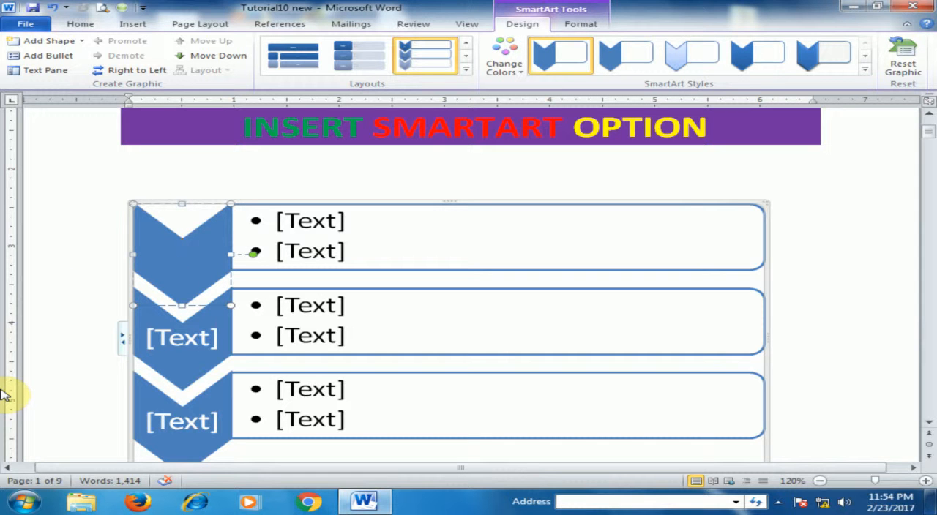
type("Laptop")
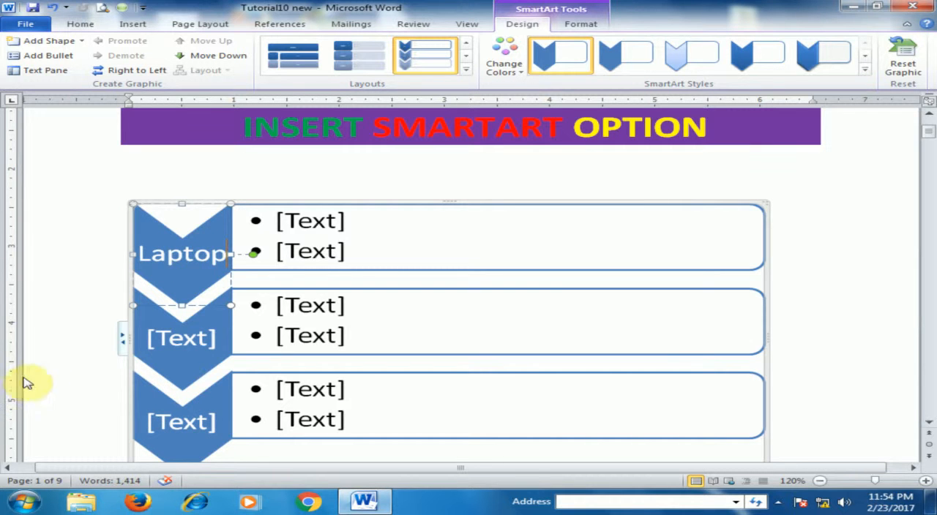
left_click(285, 220)
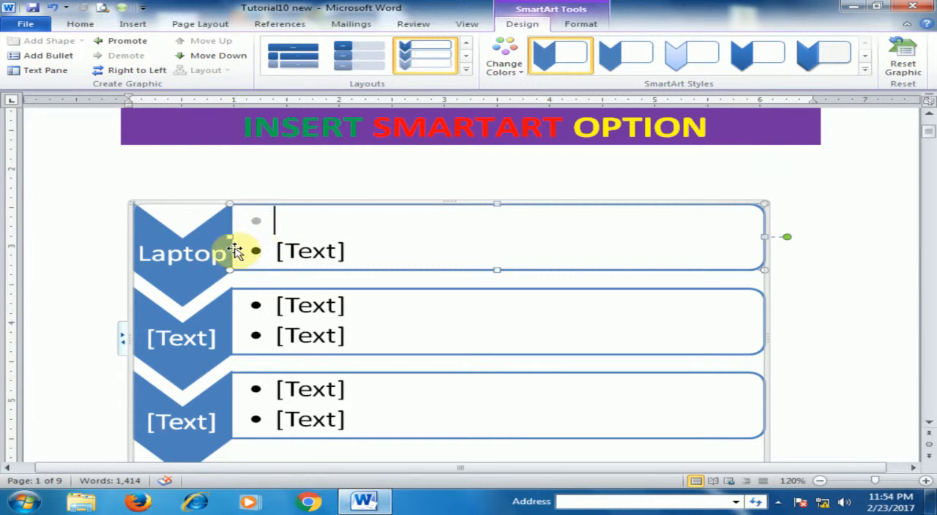
type("HP")
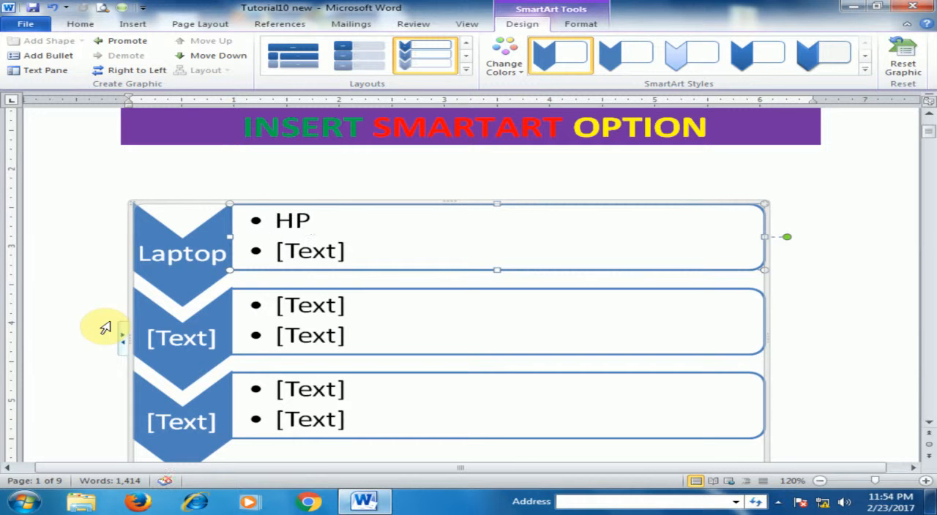
key("Return")
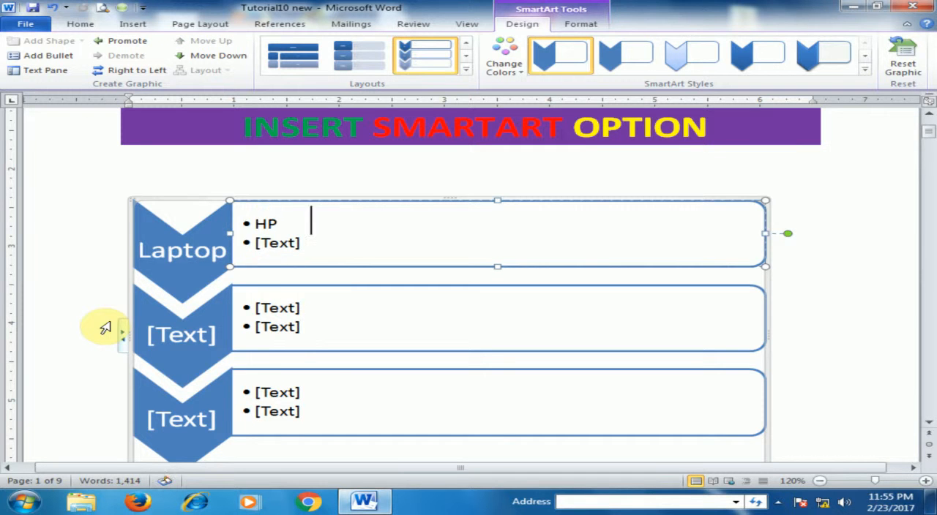
key("Tab")
key("Tab")
key("BackSpace")
key("BackSpace")
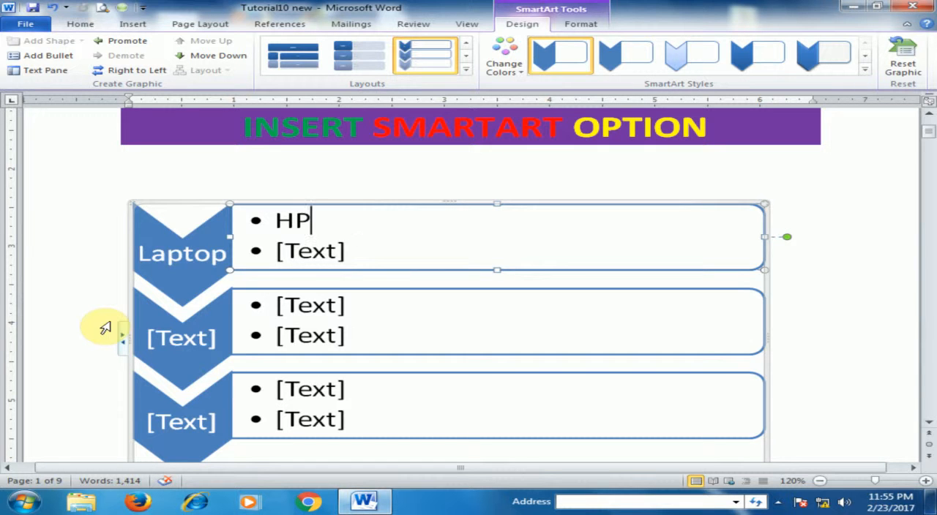
- Fill the second Laptop bullet with "Dell" and add a third bullet "IBM"
key("Down")
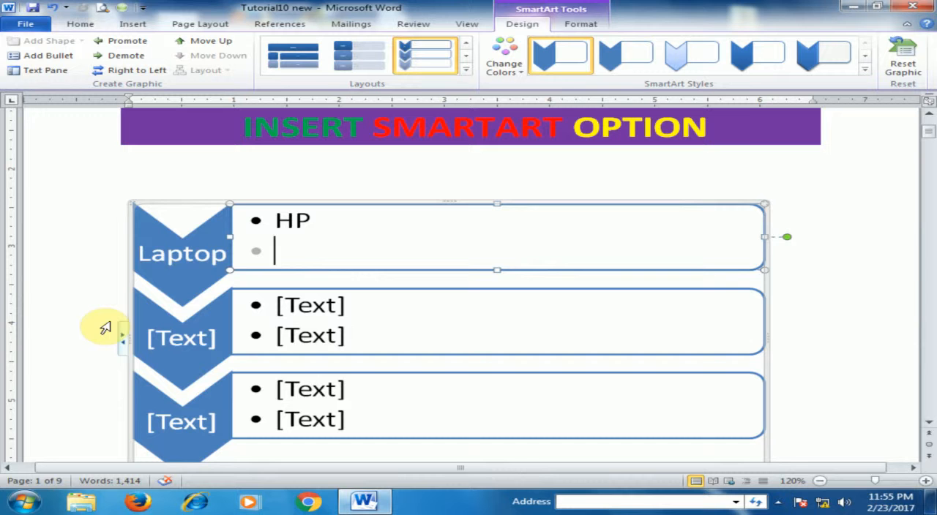
type("Dell")
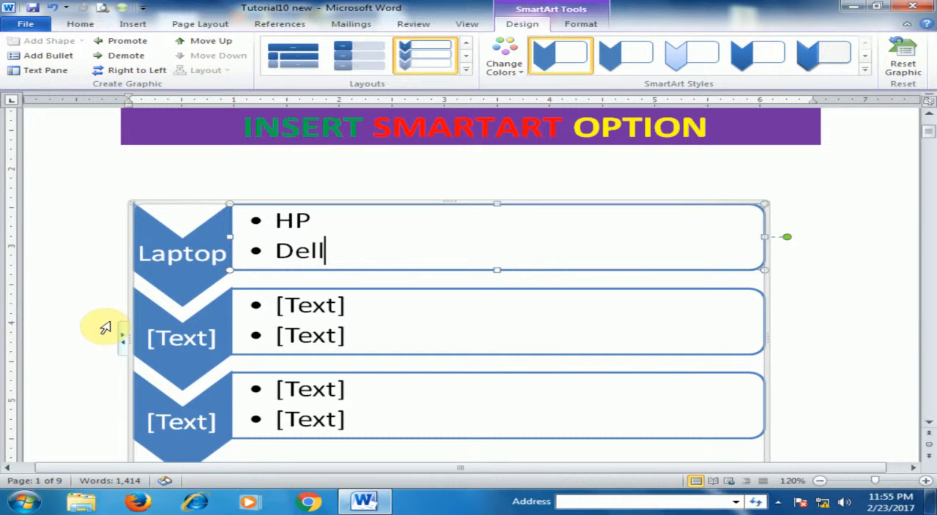
key("Return")
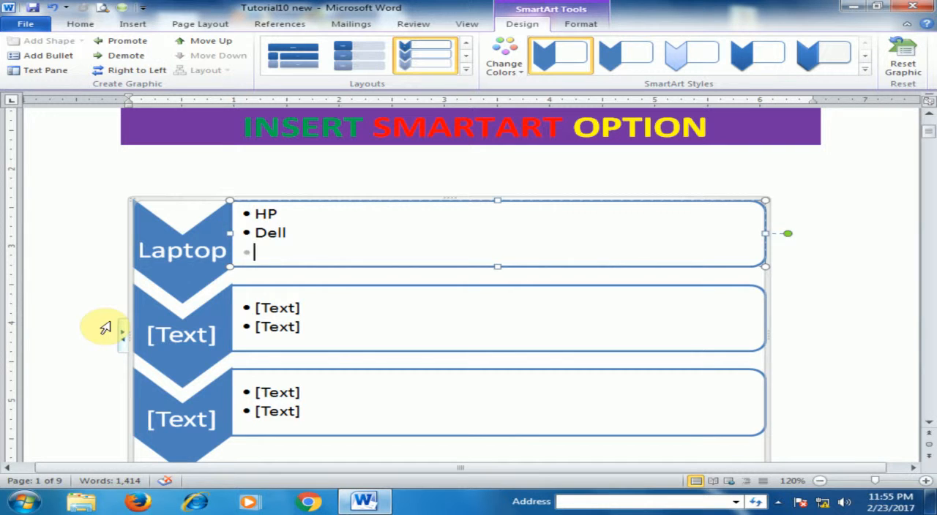
type("IBM")
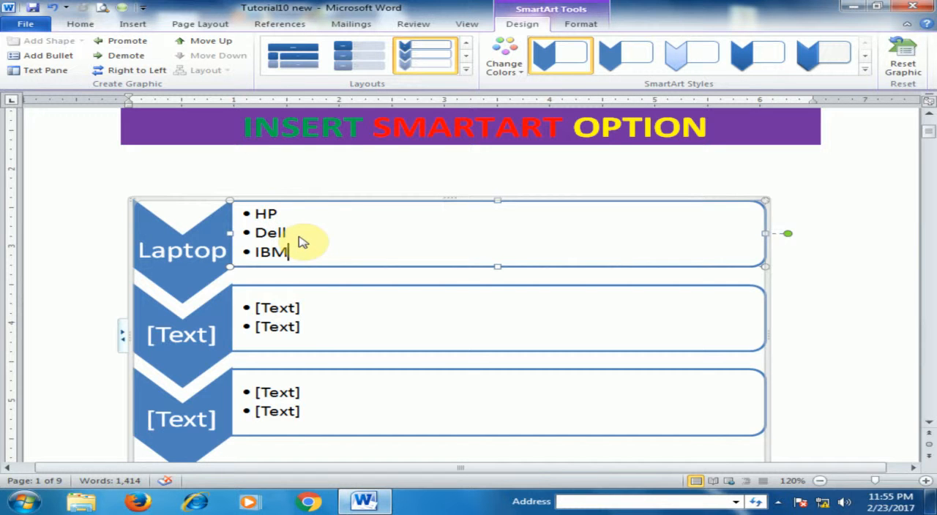
- Label the second chevron "Mobile" and fill its two bullets with "Qmobile" and "Samsung"
left_click(212, 332)
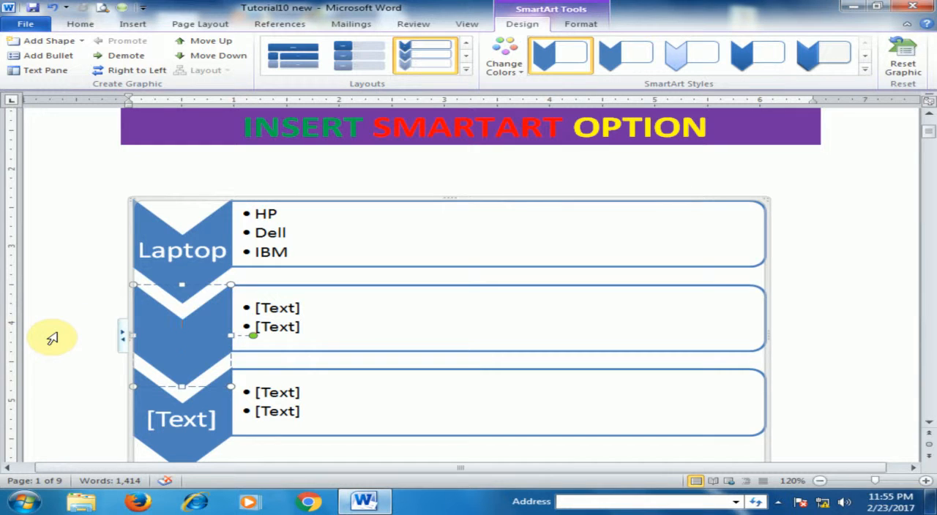
type("Mobile")
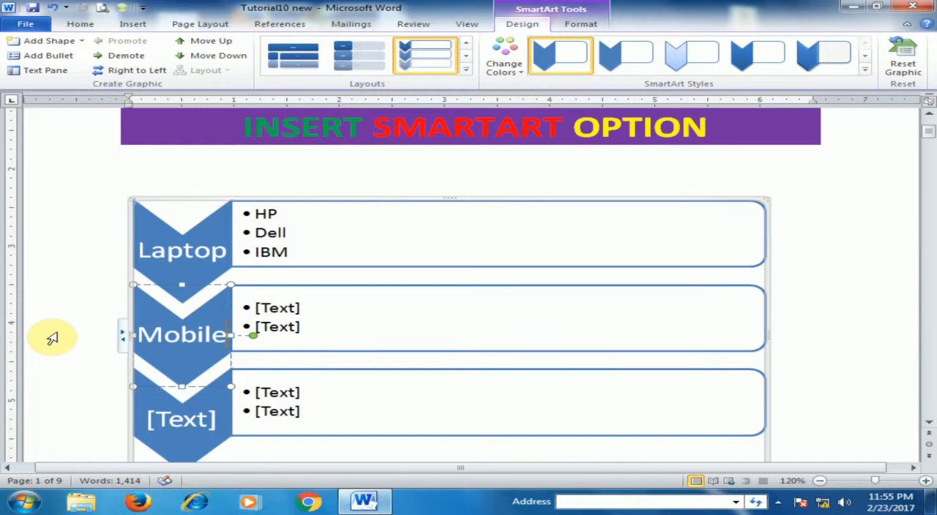
left_click(308, 308)
left_click(277, 308)
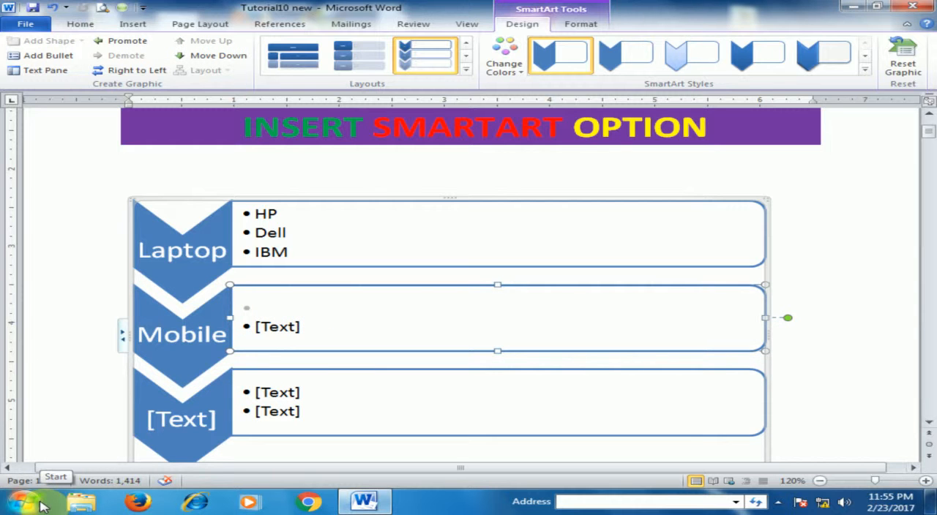
type("Qmobile")
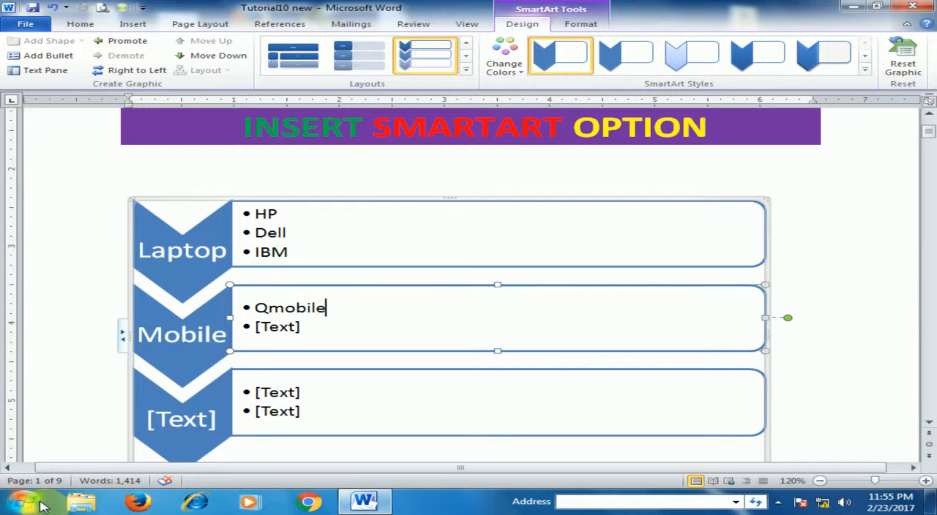
key("Down")
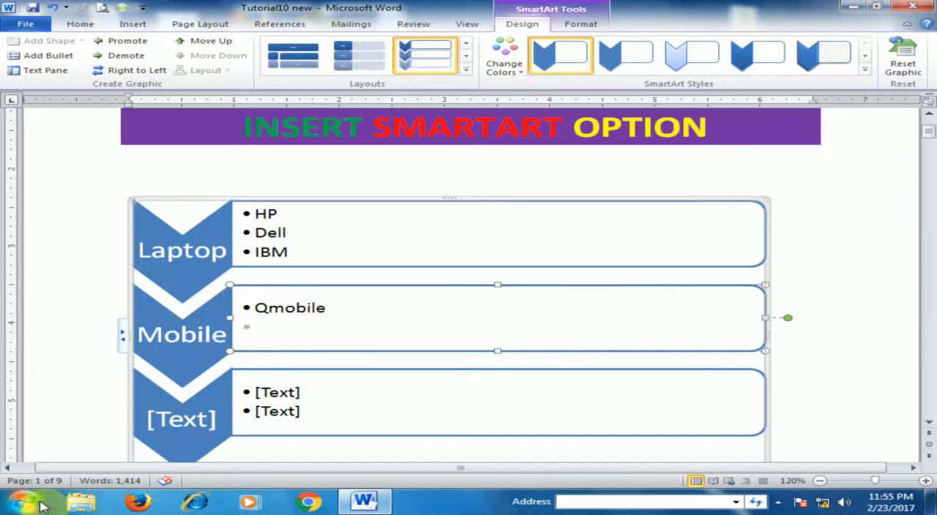
type("Samsung")
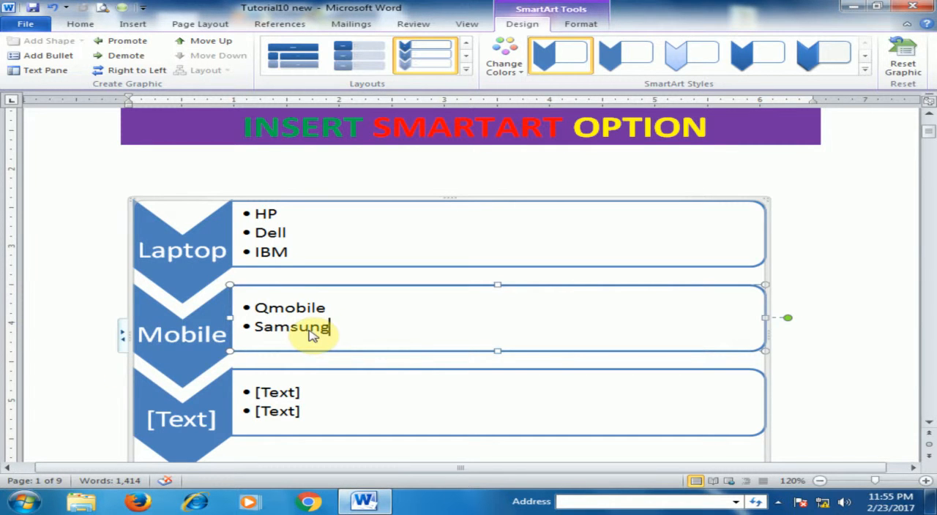
- Label the third chevron "PC" and fill its two bullets with "Dell" and "Virtex"
left_click(194, 425)
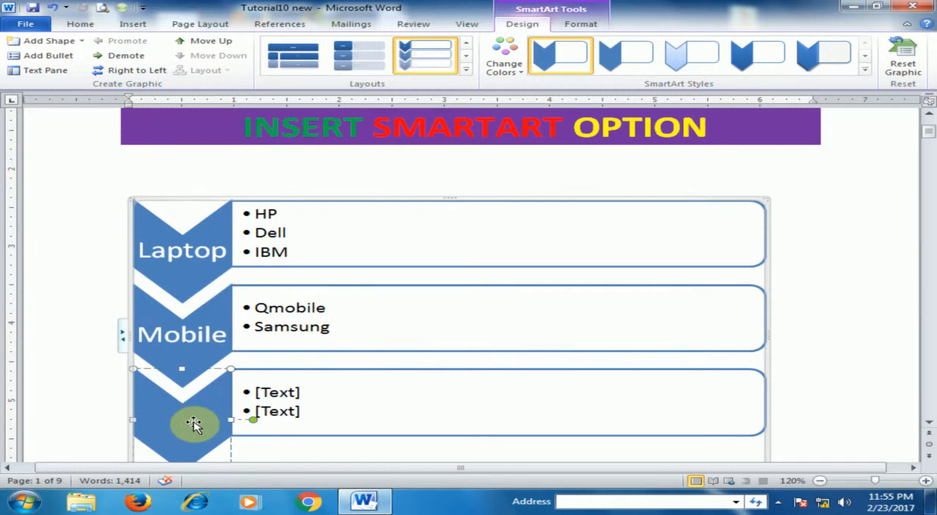
type("PC")
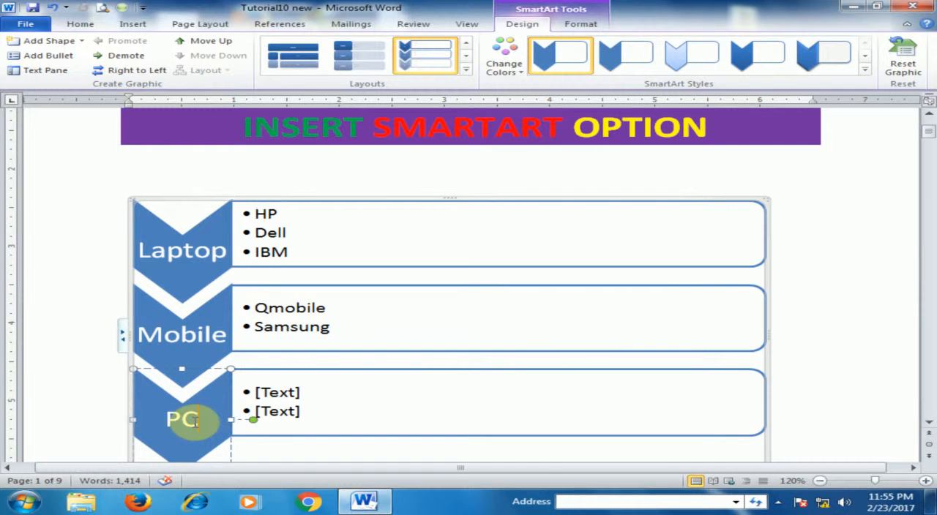
left_click(291, 388)
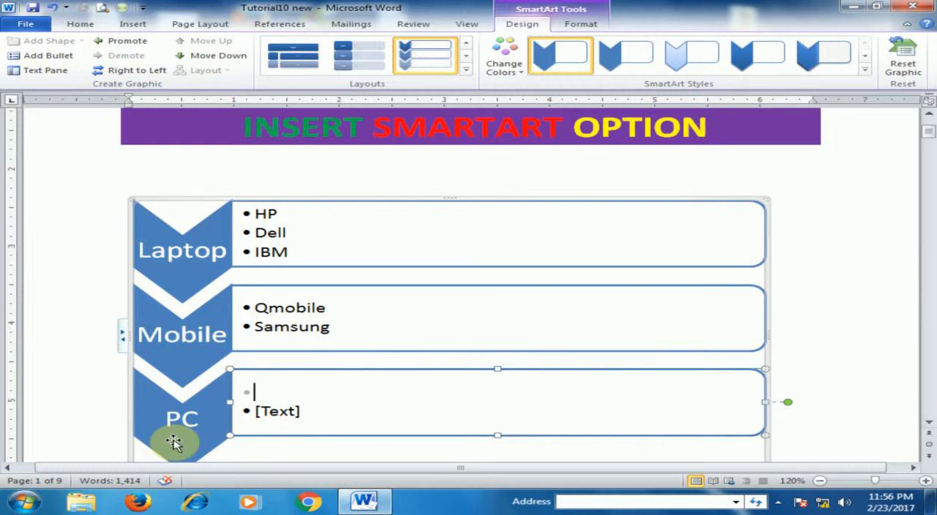
type("Dell")
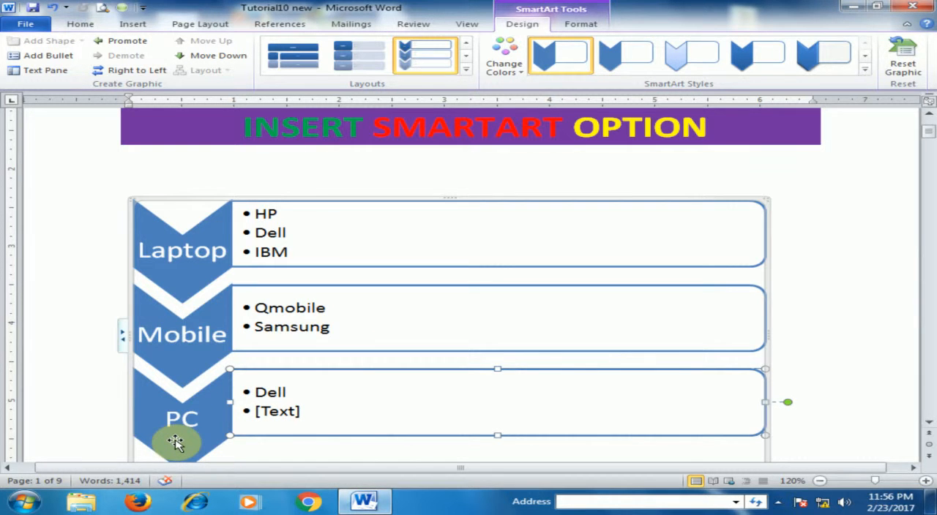
key("Down")
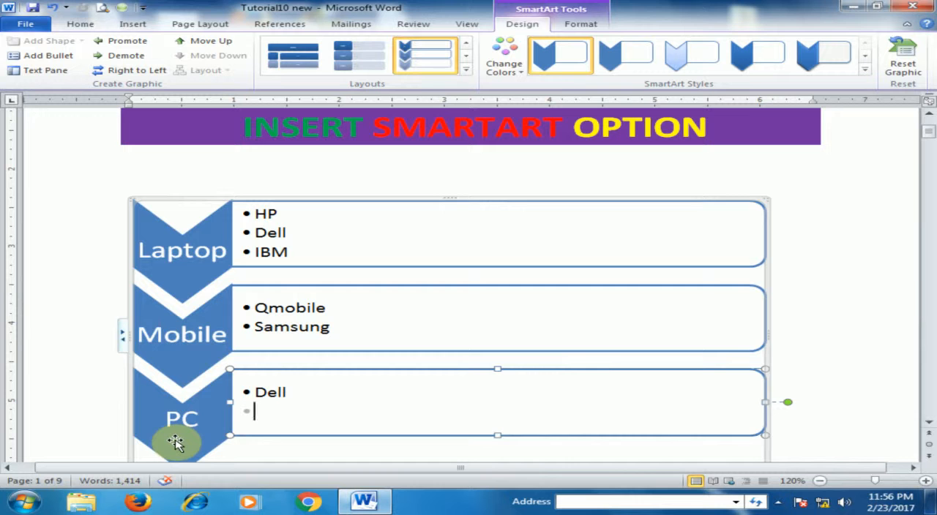
type("Virtex")
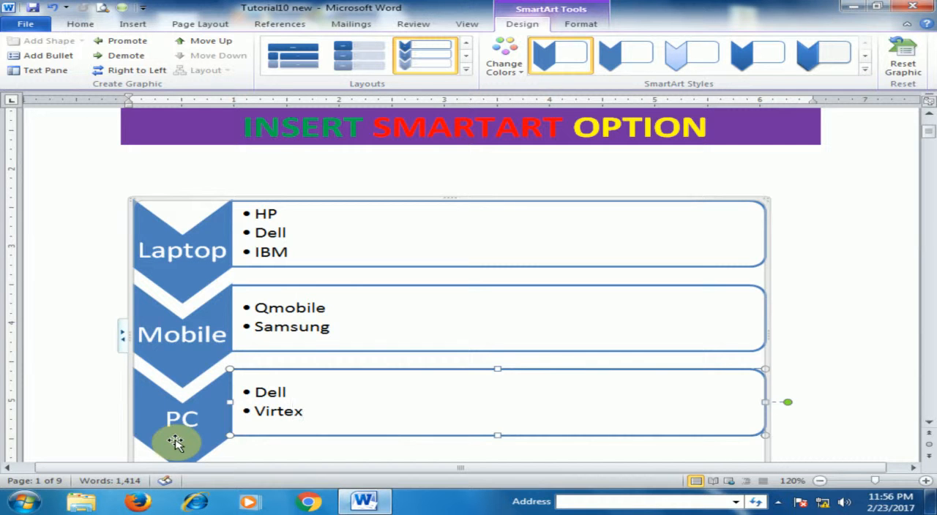
- Add a third bullet "HP" to the PC list and deselect the graphic
key("Return")
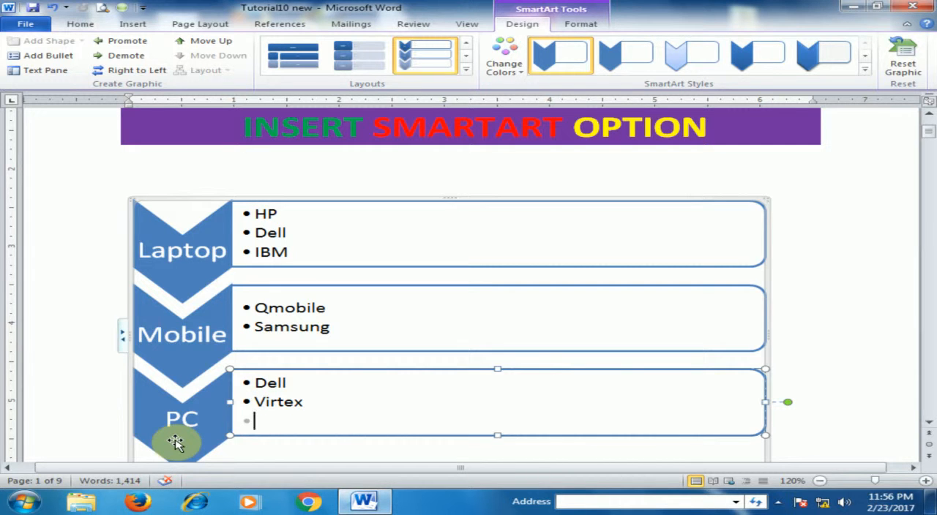
type("IM")
key("BackSpace")
type("BM")
key("BackSpace")
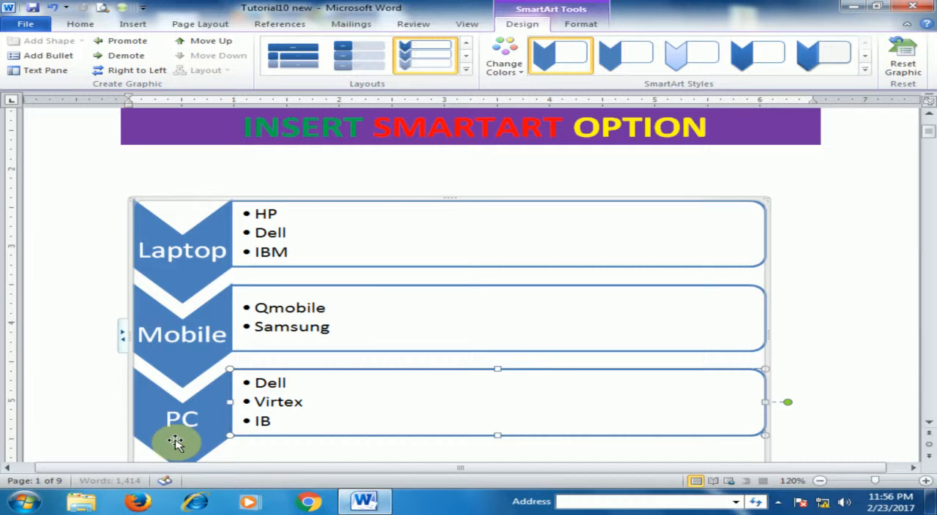
key("BackSpace")
type("HP")
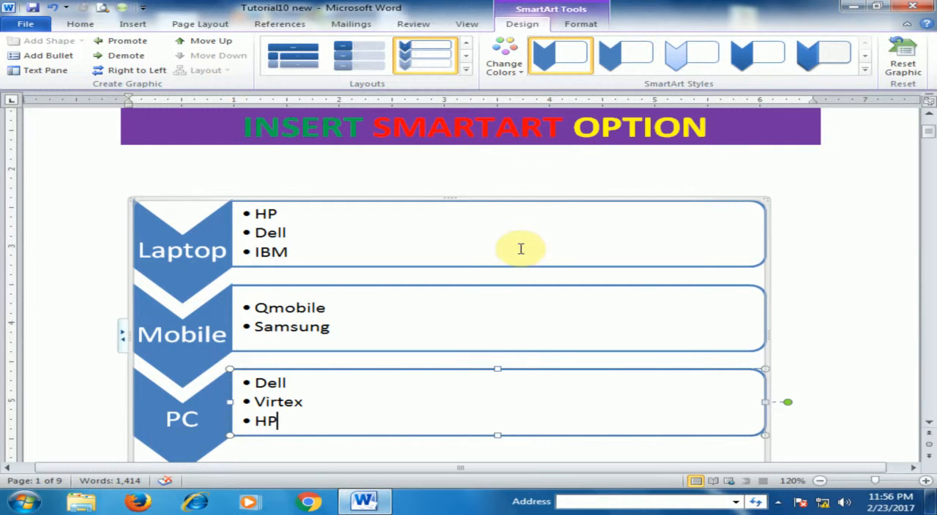
left_click(846, 286)
- Flip the SmartArt graphic to a right-to-left layout and back again, twice
scroll(805, 292, "down", 1)
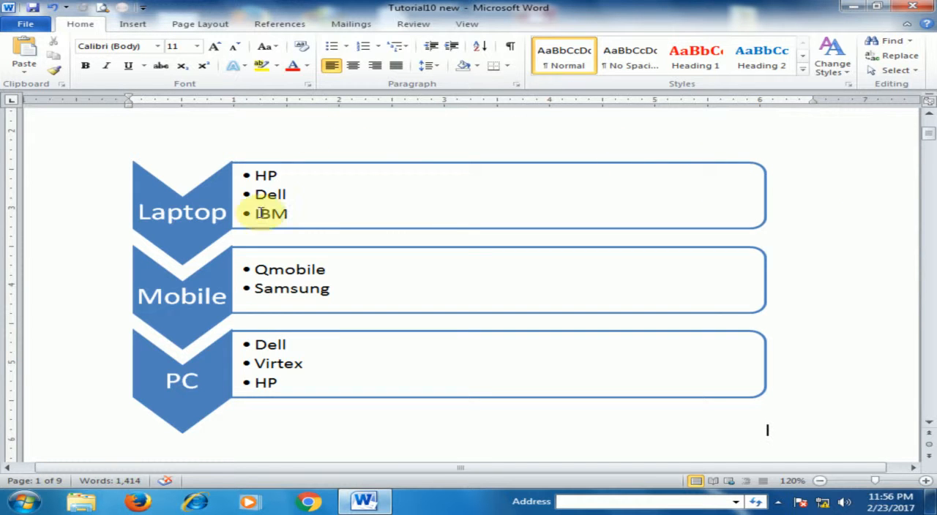
scroll(815, 221, "up", 1)
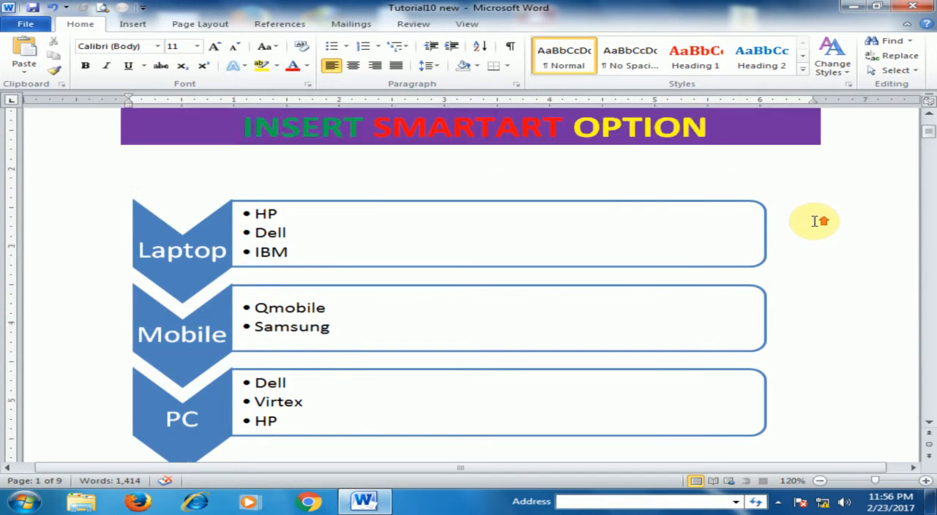
scroll(815, 221, "up", 4)
scroll(805, 215, "down", 5)
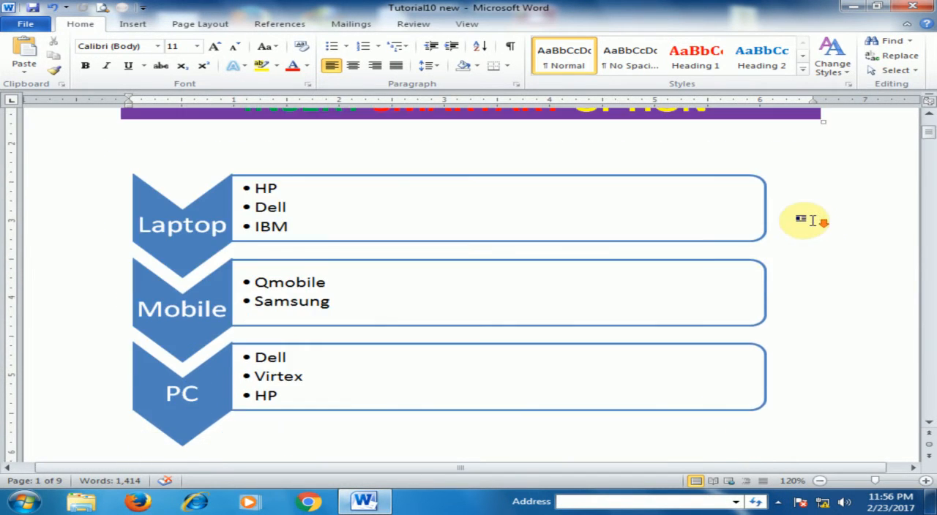
left_click(633, 181)
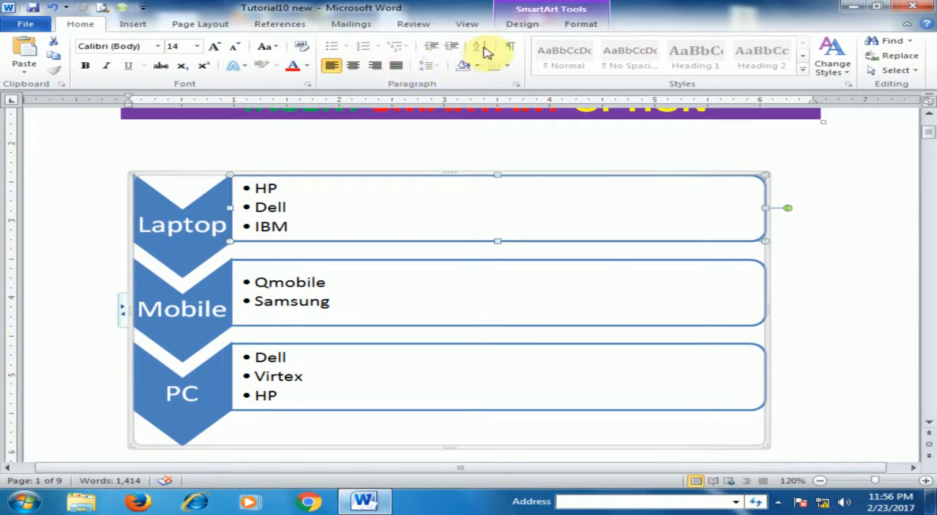
left_click(538, 28)
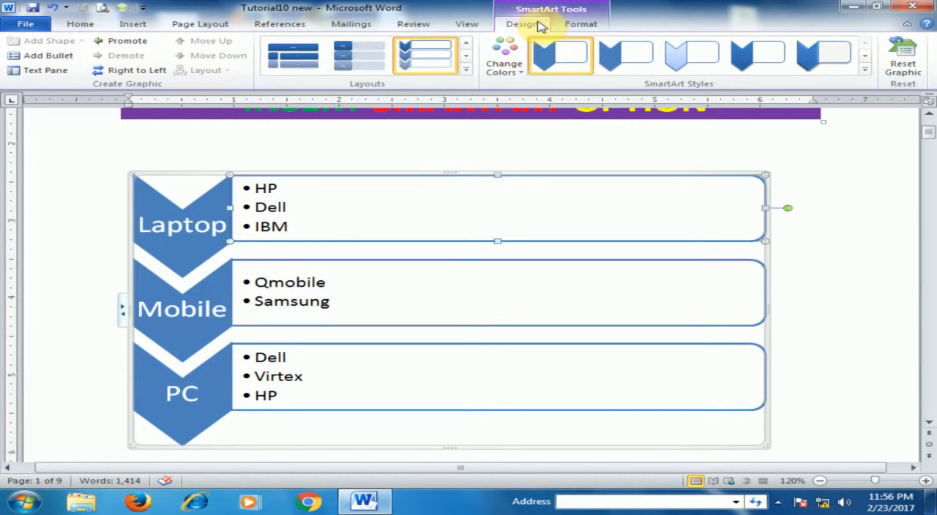
left_click(139, 71)
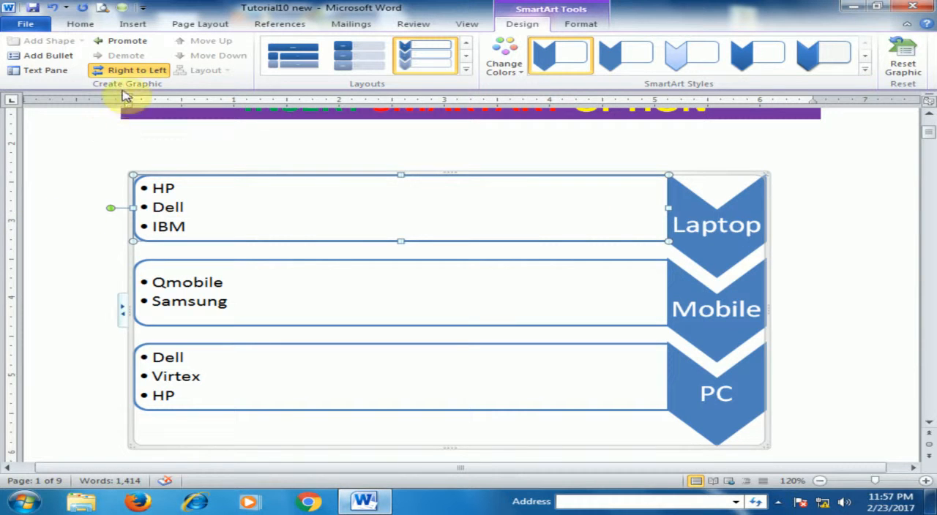
left_click(132, 71)
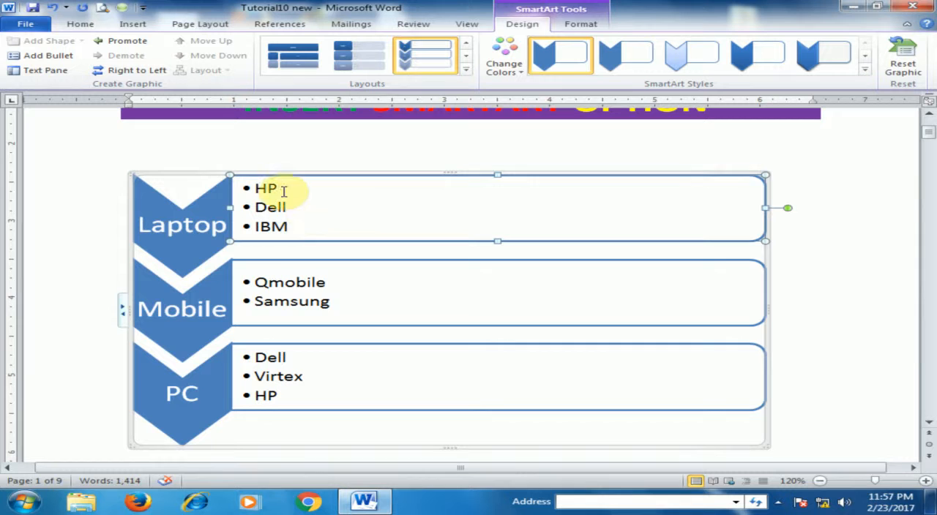
left_click(115, 73)
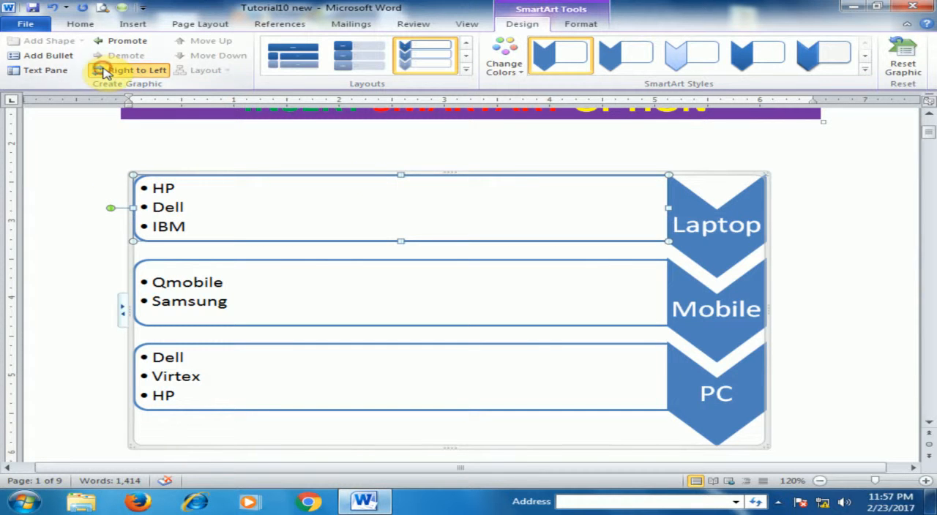
left_click(104, 72)
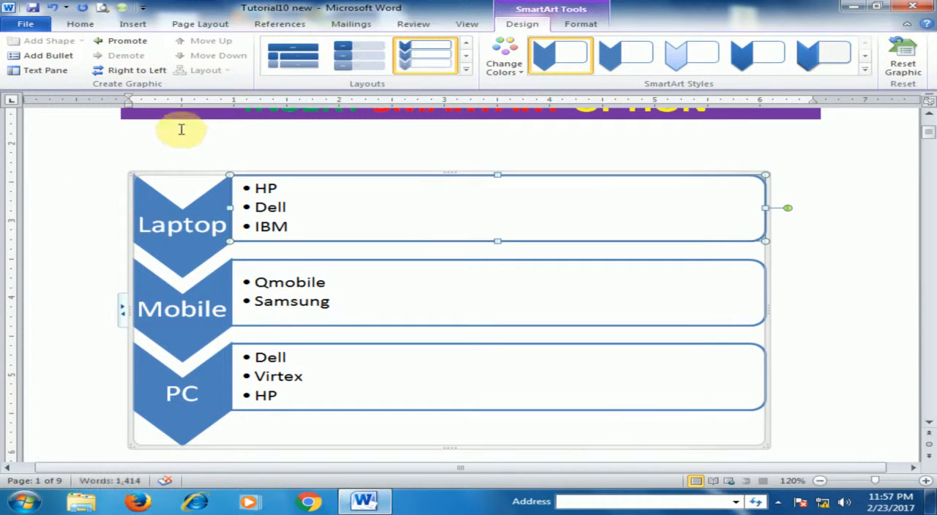
- Promote the Laptop bullets to chevron level and demote them back to bullets
left_click(113, 44)
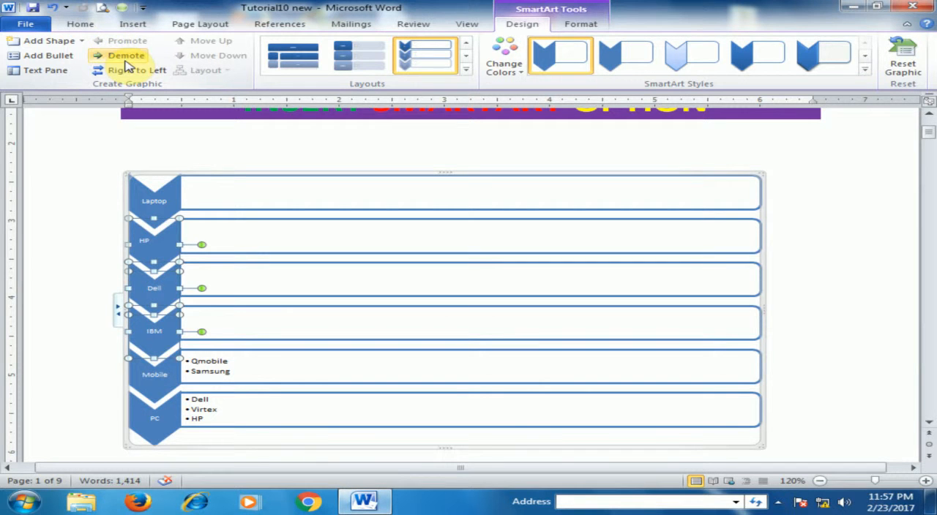
left_click(126, 56)
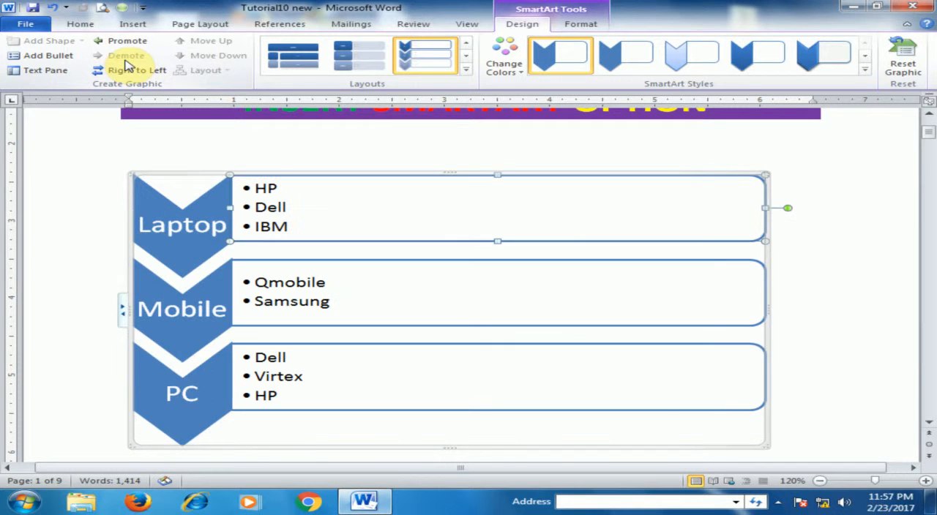
- Show the graphic's text outline and add a fourth bullet "IBM" under PC there
left_click(53, 71)
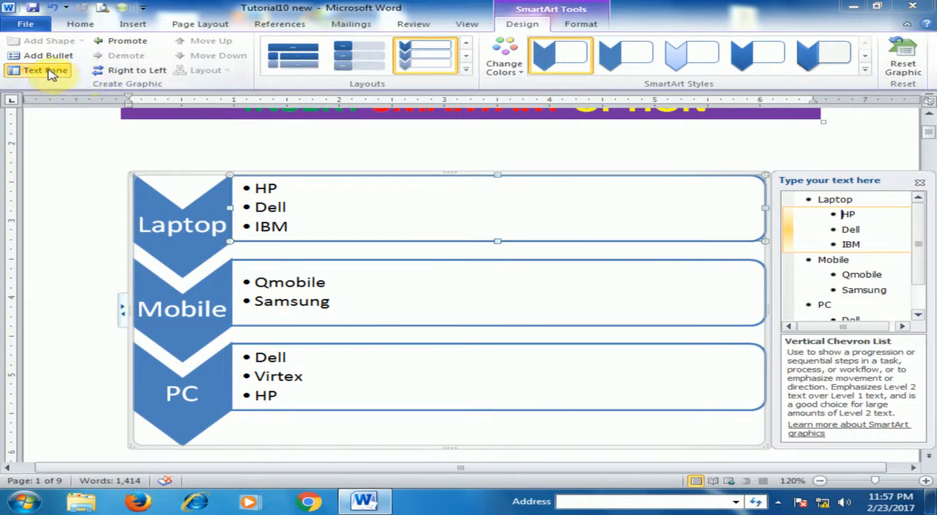
left_click(876, 245)
left_click_drag(918, 234, 922, 280)
left_click(855, 313)
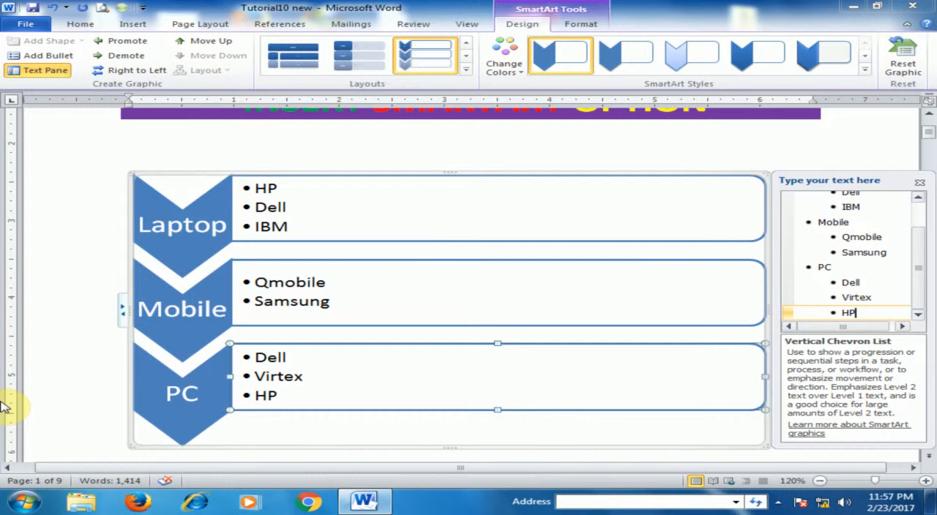
key("Return")
type("\\")
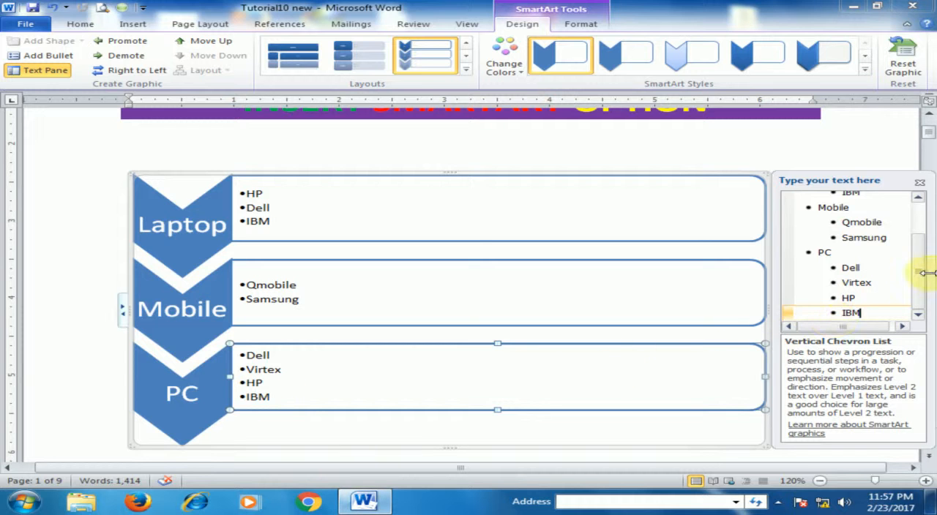
left_click_drag(920, 283, 908, 306)
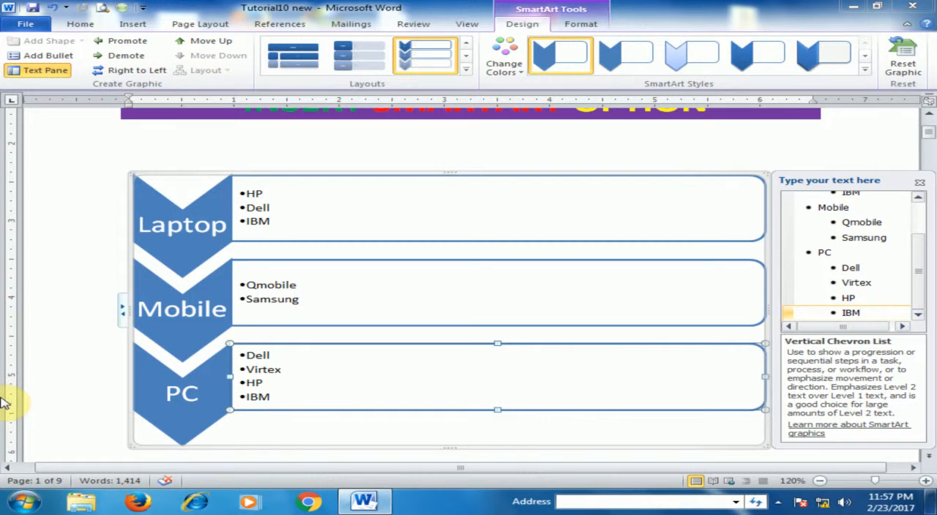
- Add an empty entry after the last PC bullet, promote it to a fourth chevron, and remove it again
key("Return")
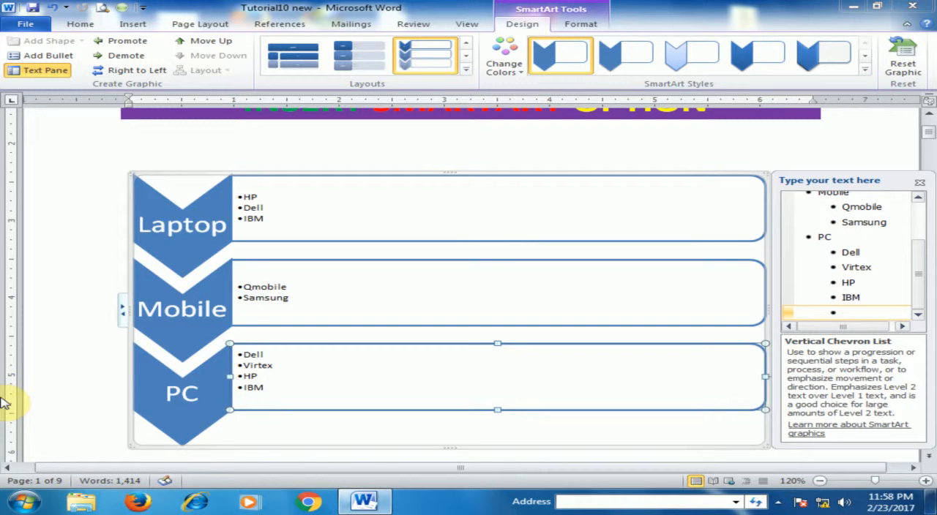
key("shift+Tab")
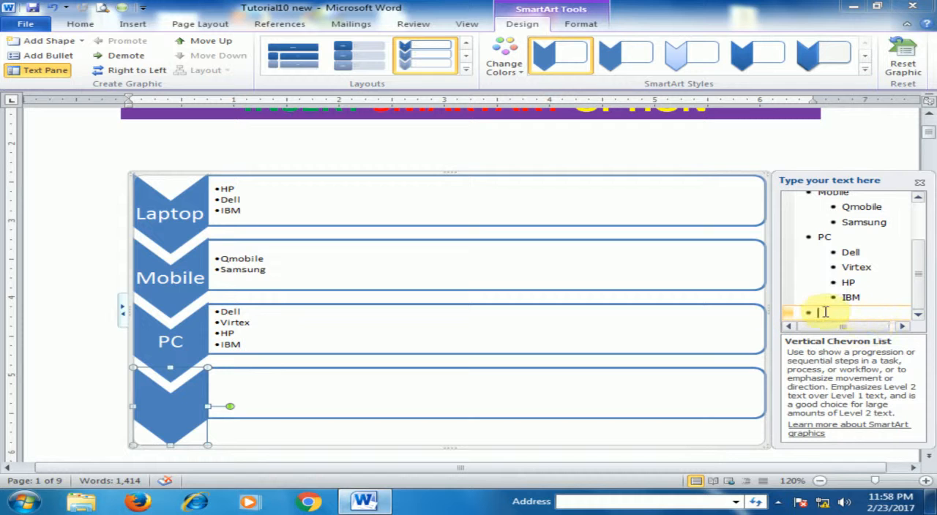
key("BackSpace")
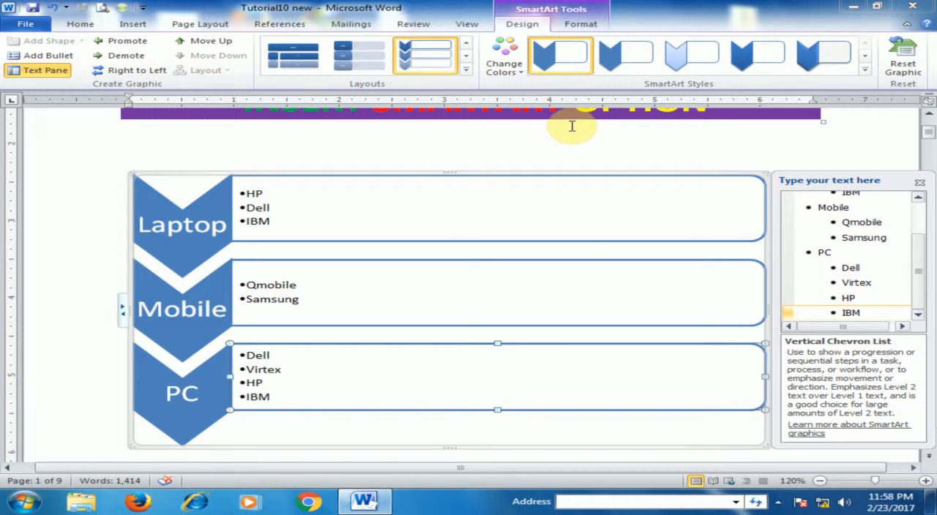
- Recolor the graphic with the first Colorful variation and apply the 3-D style just before Bird's Eye Scene
left_click(524, 74)
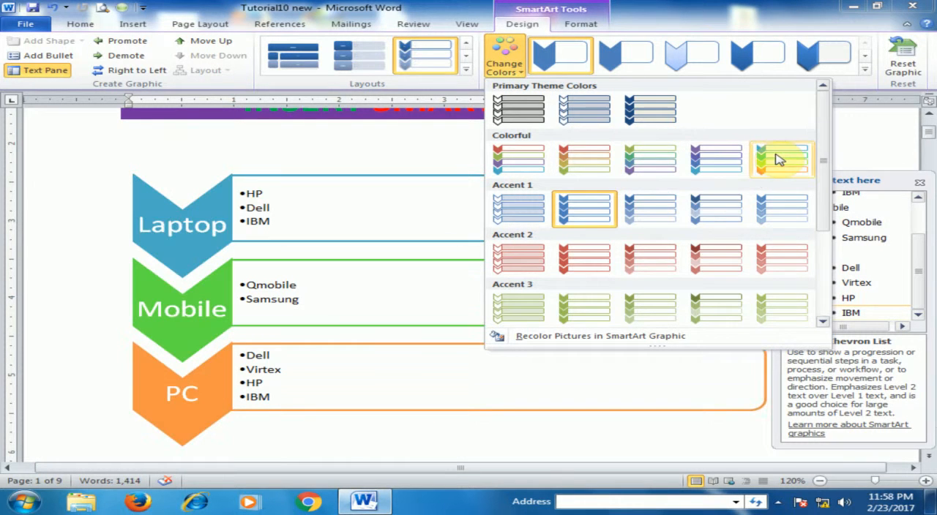
left_click(527, 167)
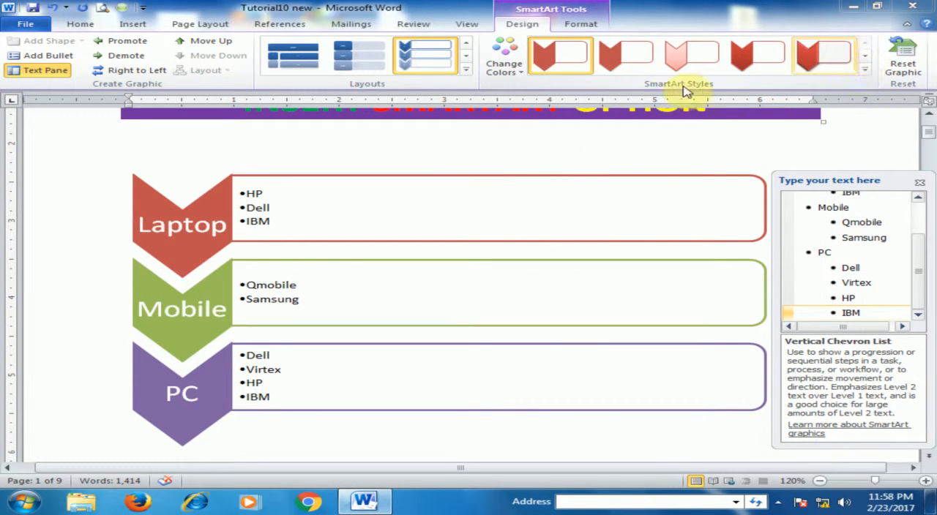
left_click(863, 68)
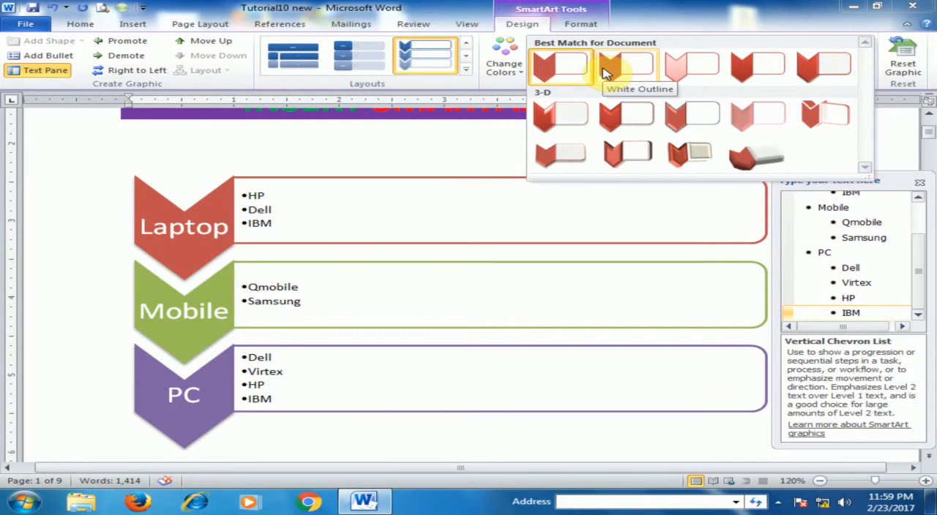
left_click(707, 157)
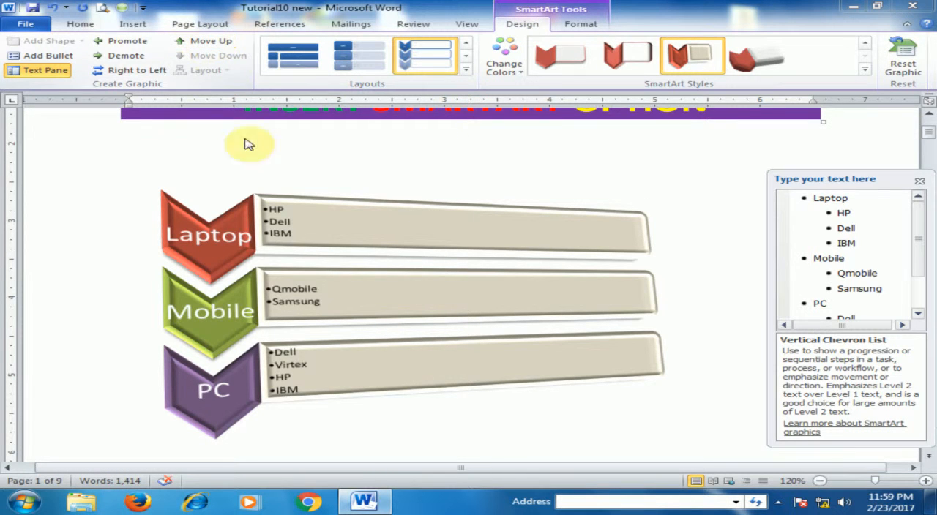
left_click(232, 307)
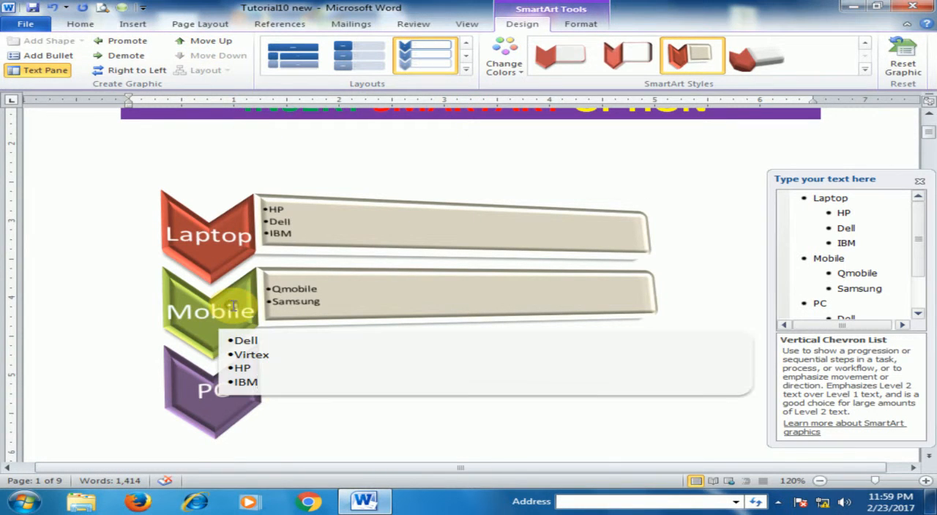
left_click(340, 273)
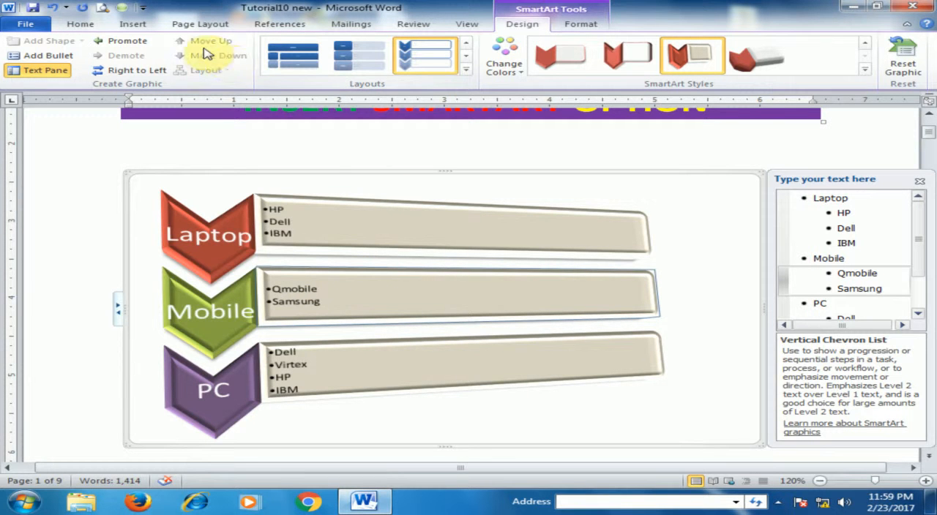
left_click(481, 176)
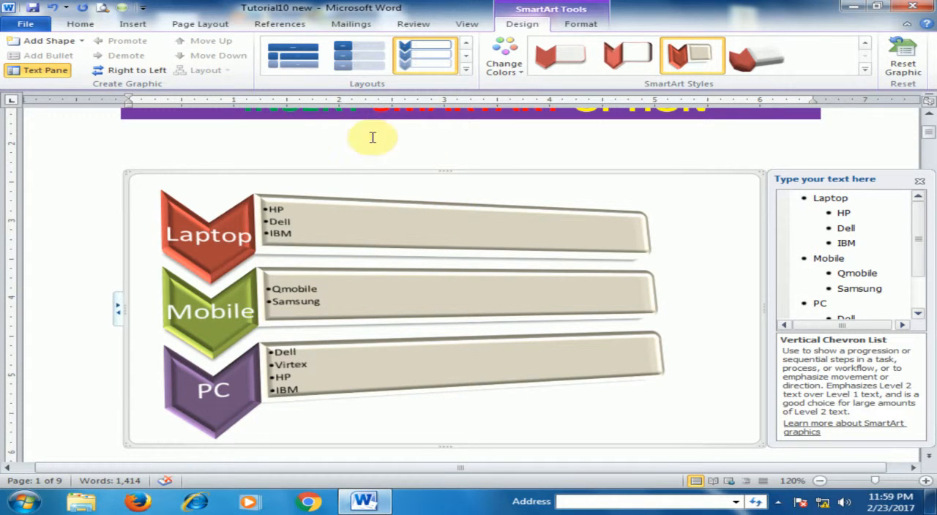
left_click(358, 205)
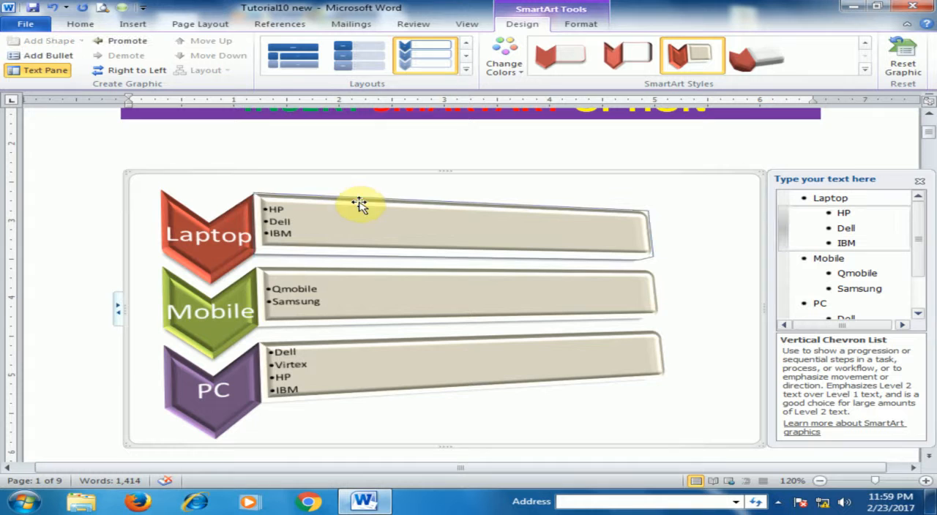
- Move the Laptop chevron to the end of the list and back to the top, and add and delete an empty chevron below it
left_click(245, 208)
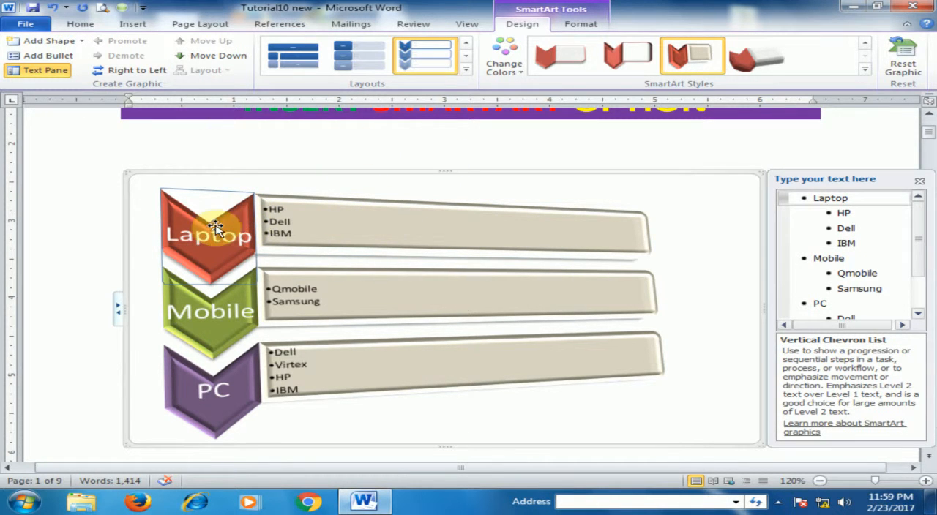
left_click(223, 58)
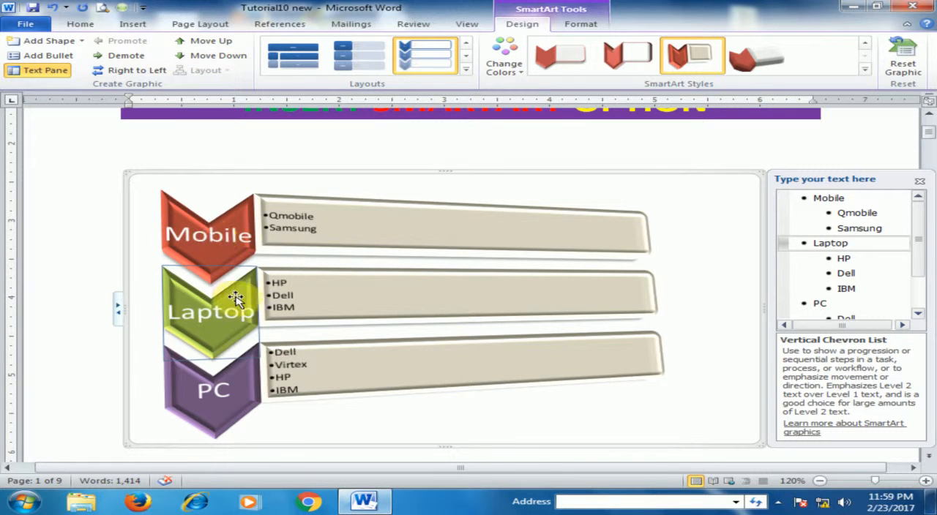
left_click(225, 57)
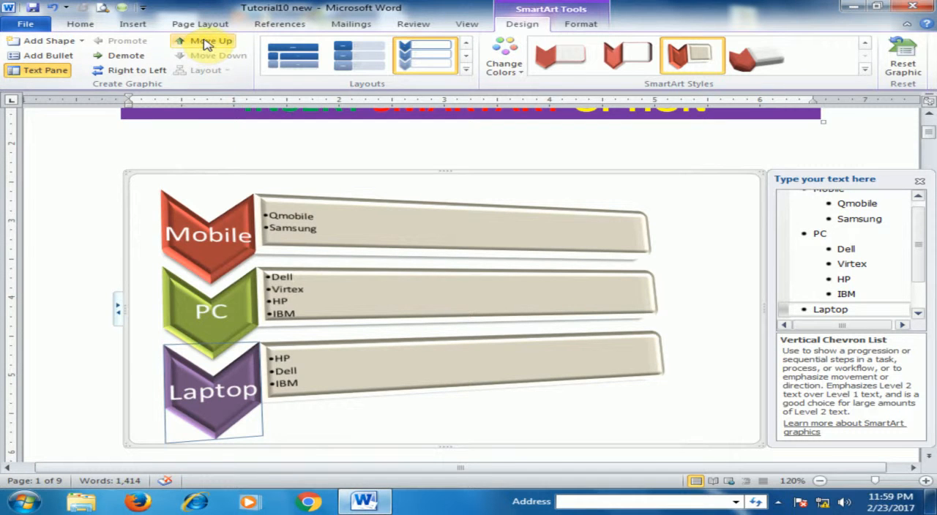
left_click(205, 42)
left_click(203, 42)
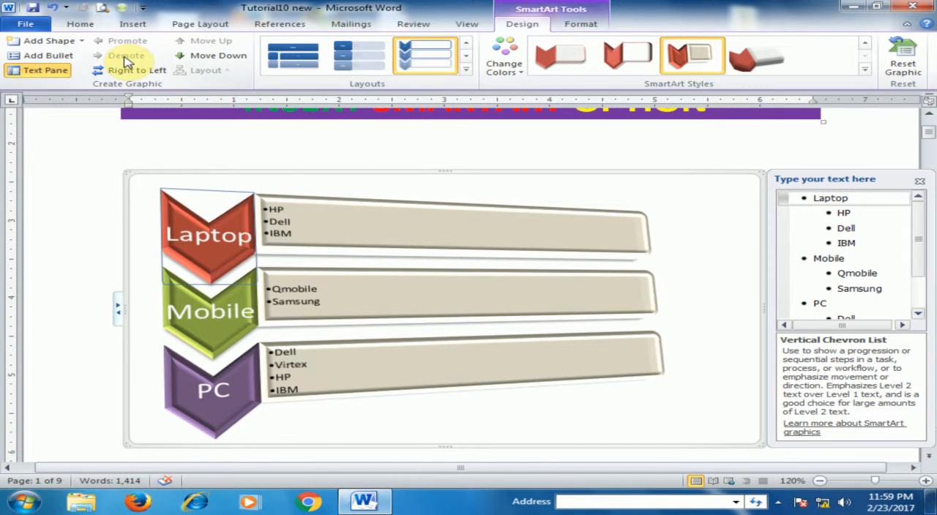
left_click(75, 46)
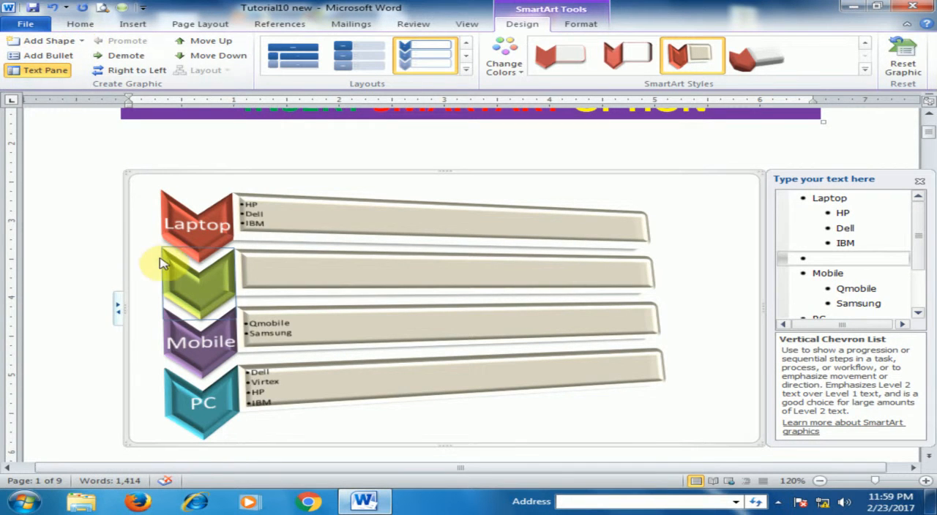
key("Delete")
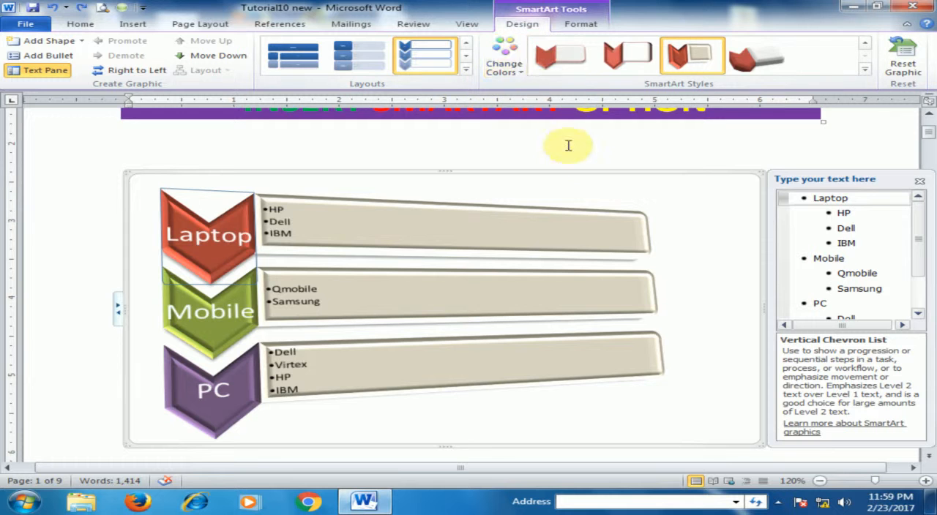
- Insert a Block Cycle SmartArt graphic in the blank space below the chevron list
scroll(485, 268, "down", 1)
scroll(485, 267, "down", 2)
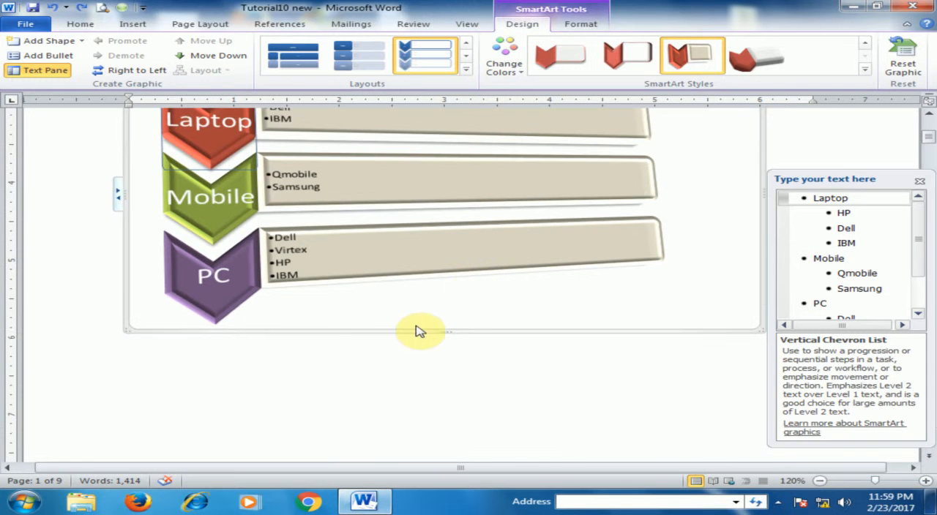
left_click(262, 376)
left_click(135, 24)
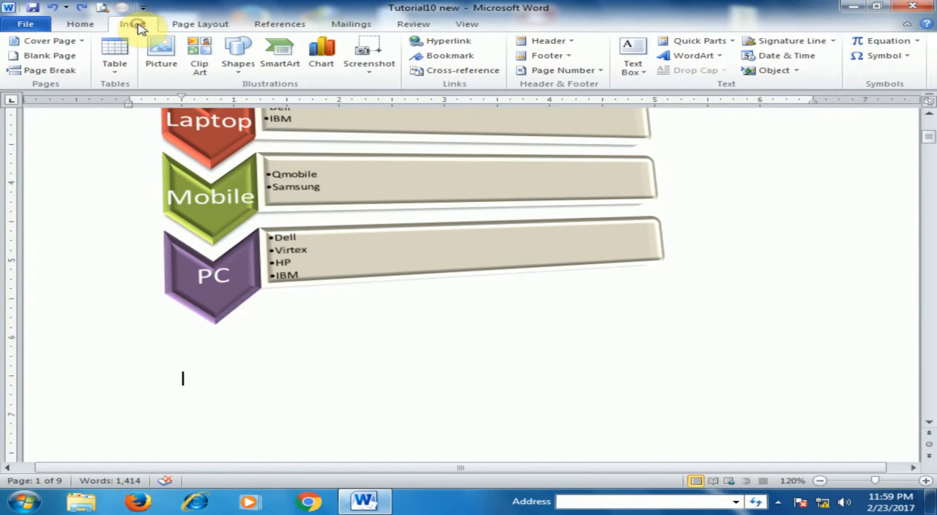
left_click(284, 64)
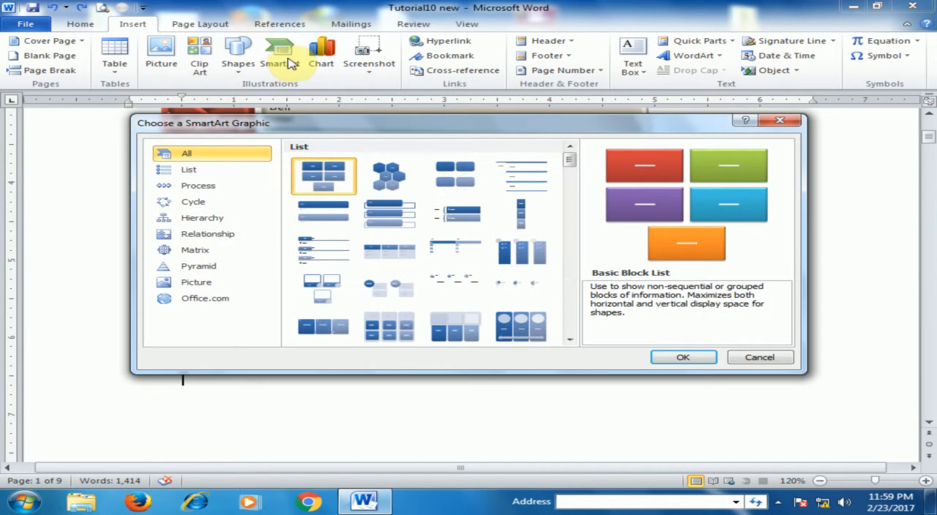
left_click(201, 187)
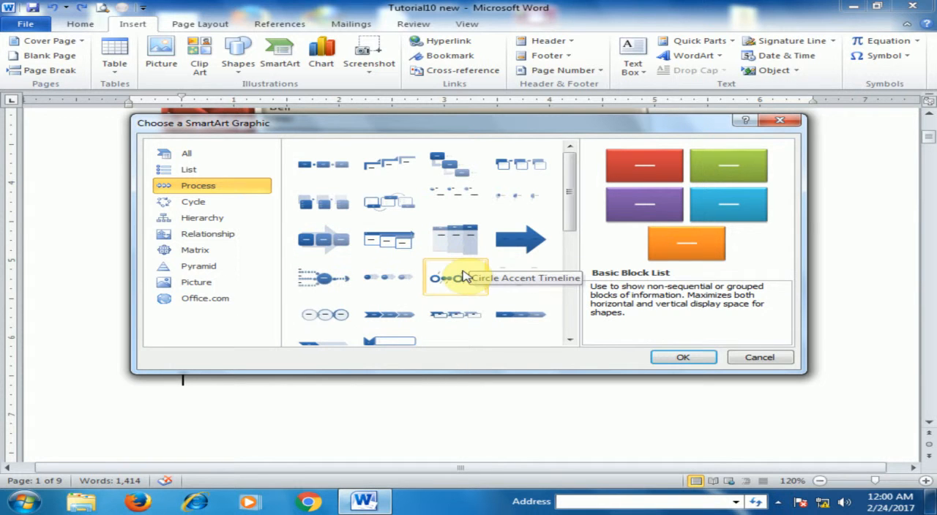
left_click_drag(565, 210, 591, 352)
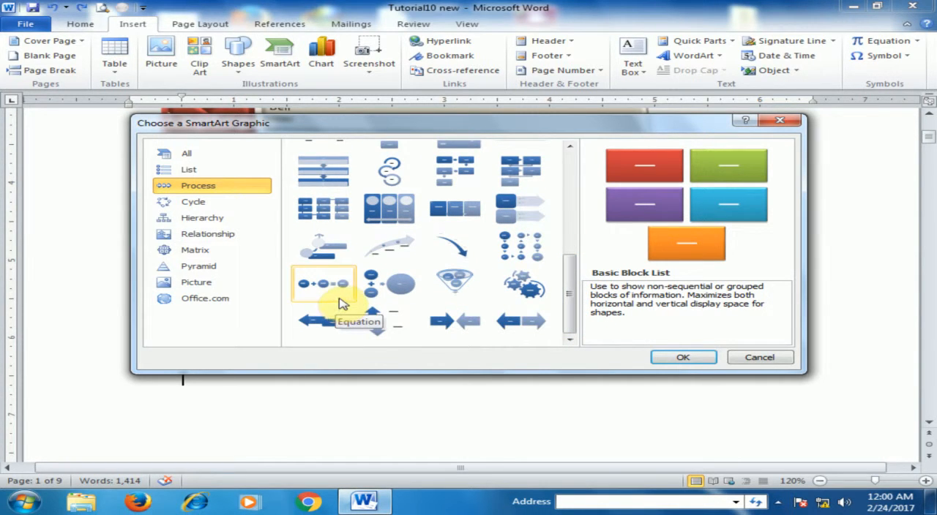
left_click(318, 284)
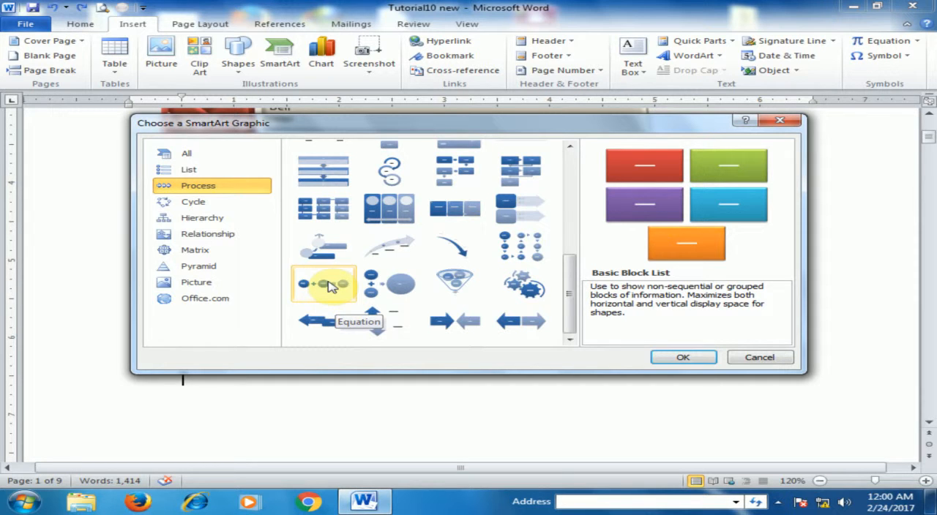
left_click(195, 202)
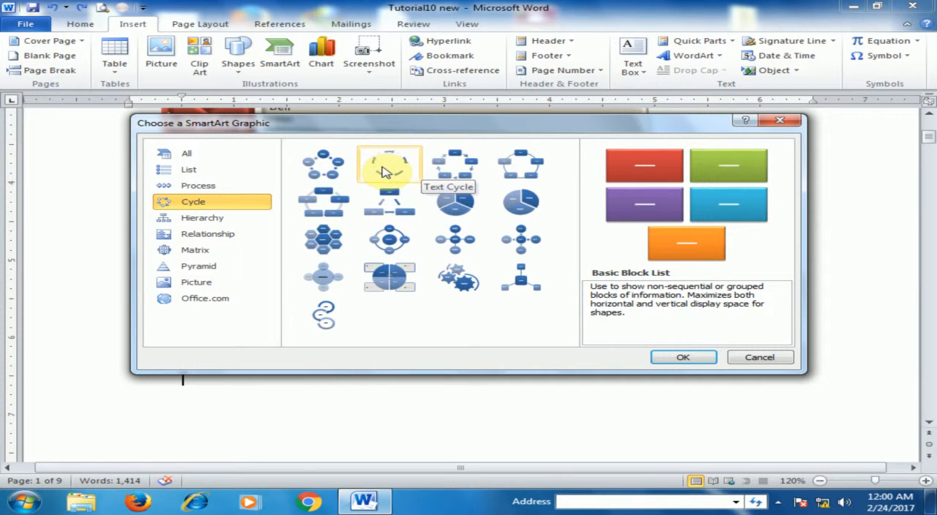
left_click(463, 161)
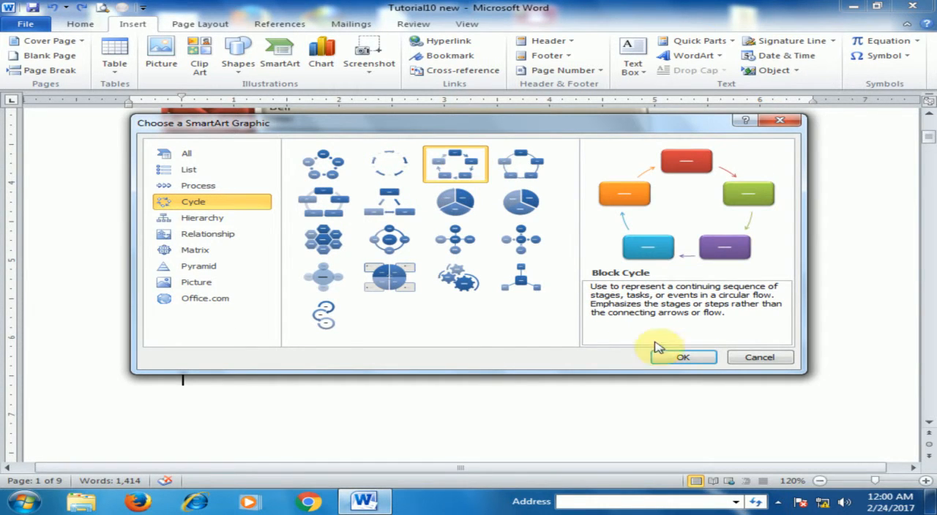
left_click(688, 371)
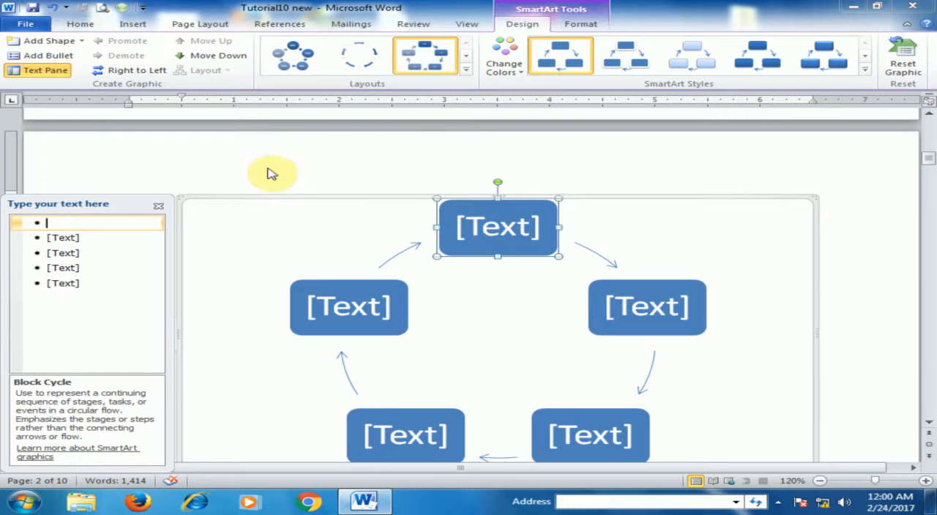
- Change the new graphic's layout to the Organization Chart from the Hierarchy category
left_click(466, 71)
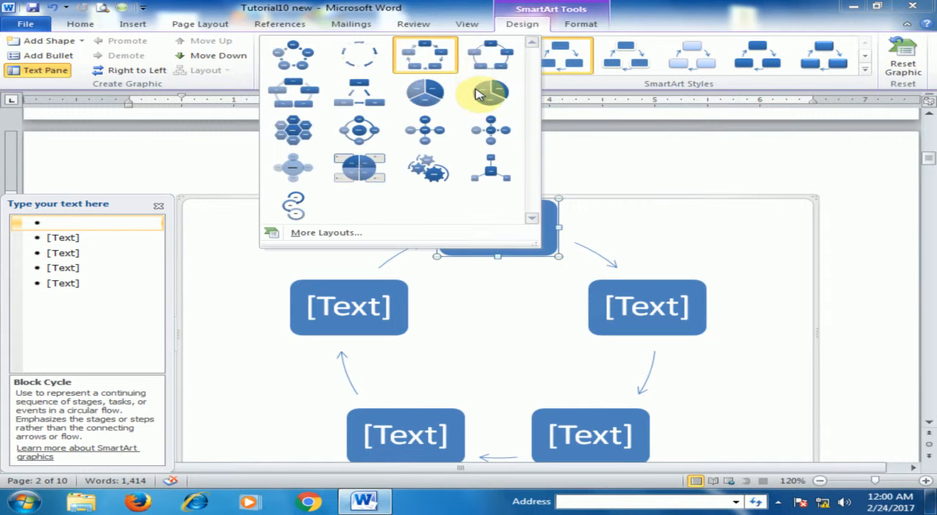
left_click(345, 233)
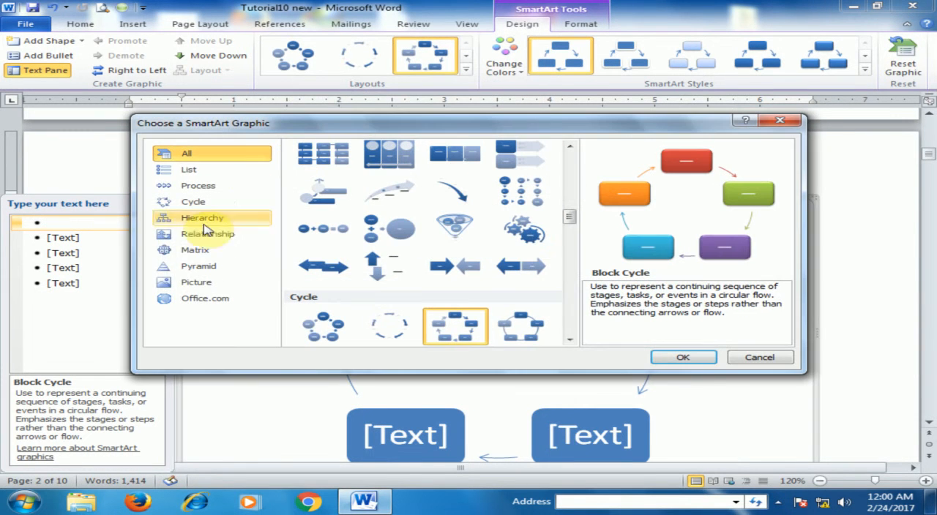
left_click(209, 235)
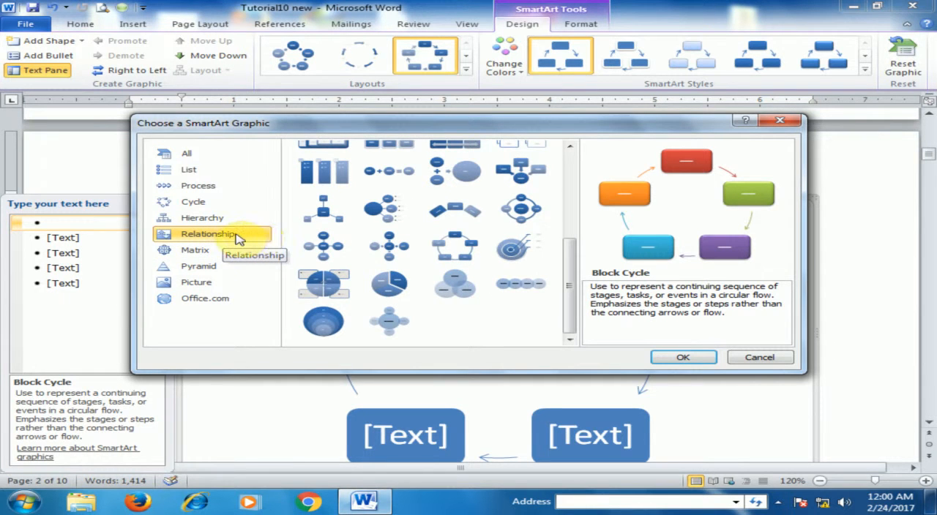
left_click_drag(570, 267, 565, 151)
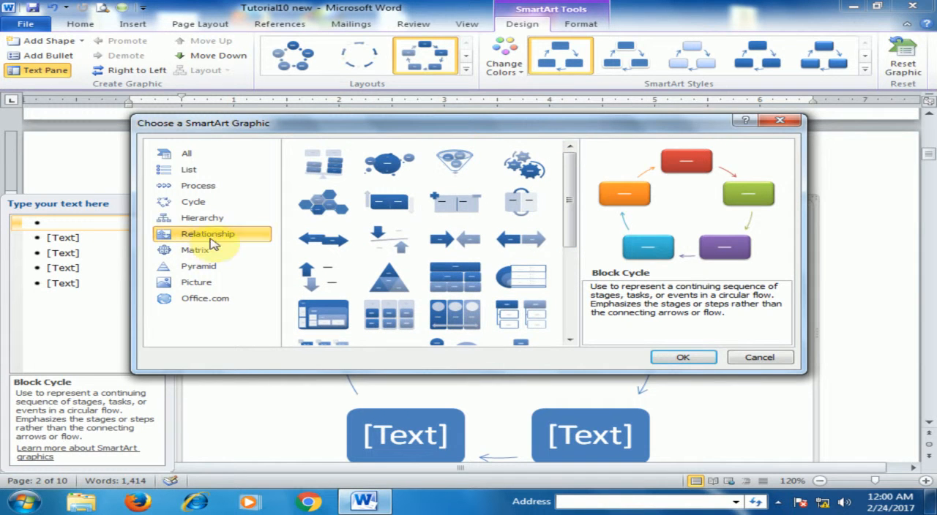
left_click(209, 218)
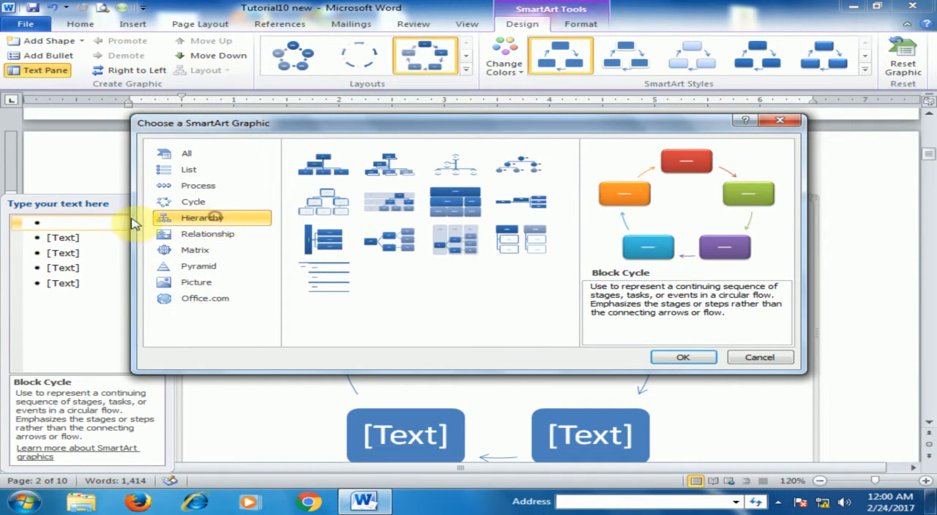
left_click(341, 170)
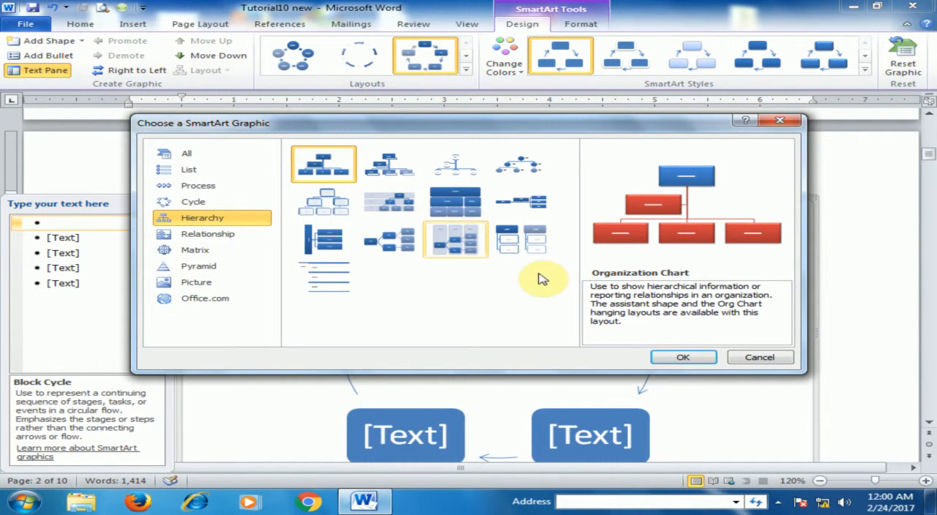
left_click(680, 357)
- Enter "Director" in the top box of the organization chart
scroll(647, 275, "down", 4)
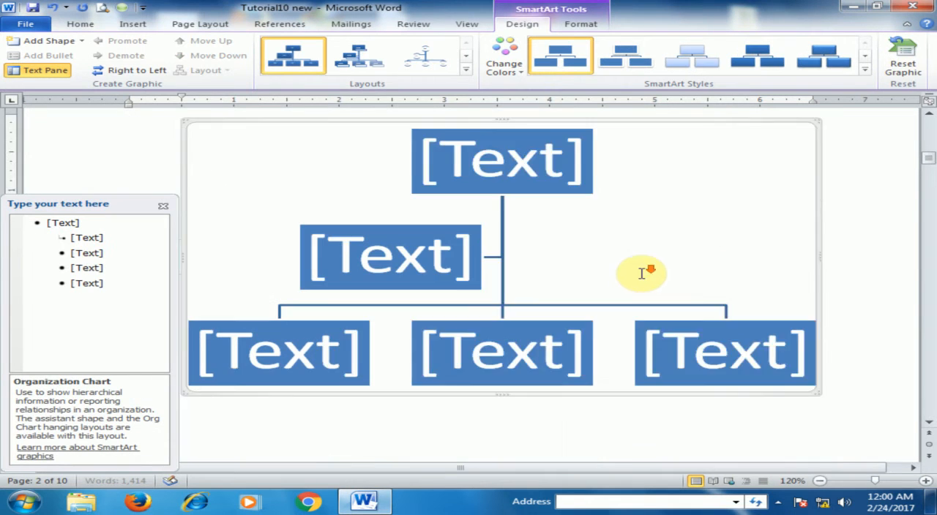
scroll(651, 274, "up", 2)
left_click(519, 183)
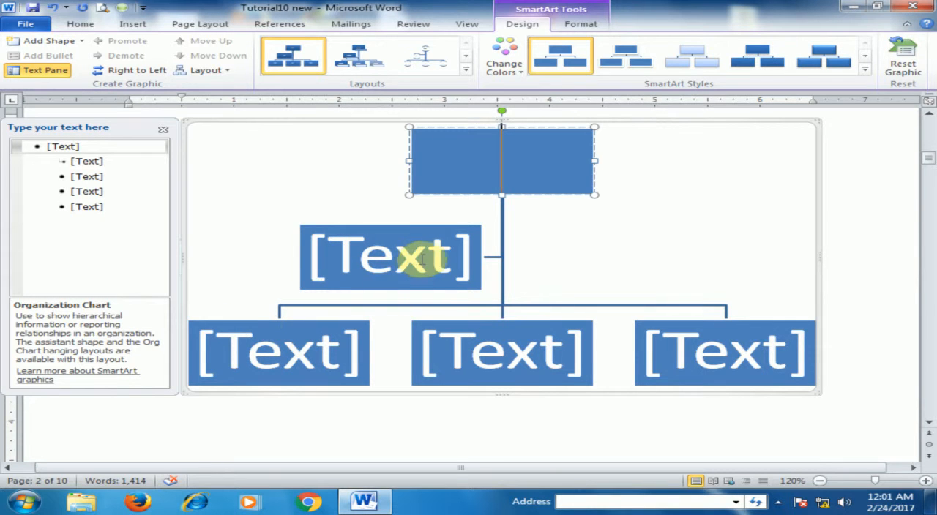
left_click(408, 234)
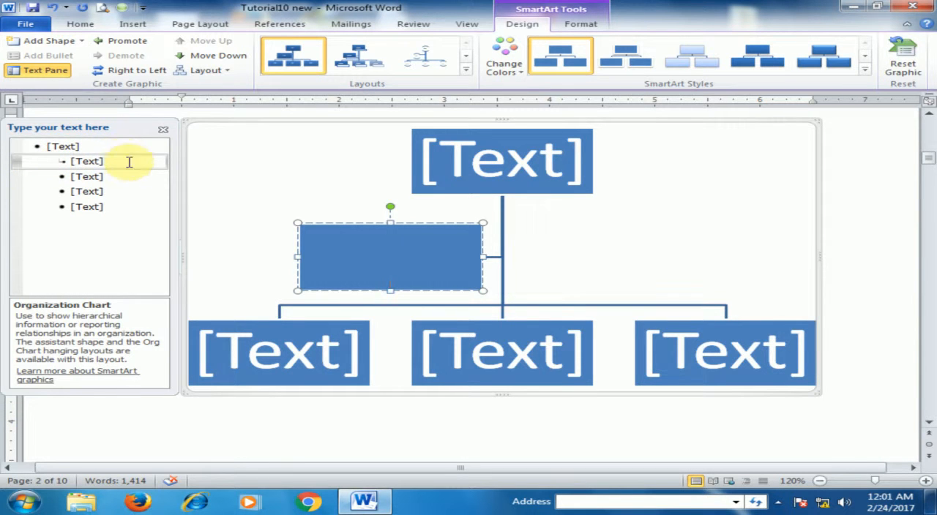
left_click(330, 224)
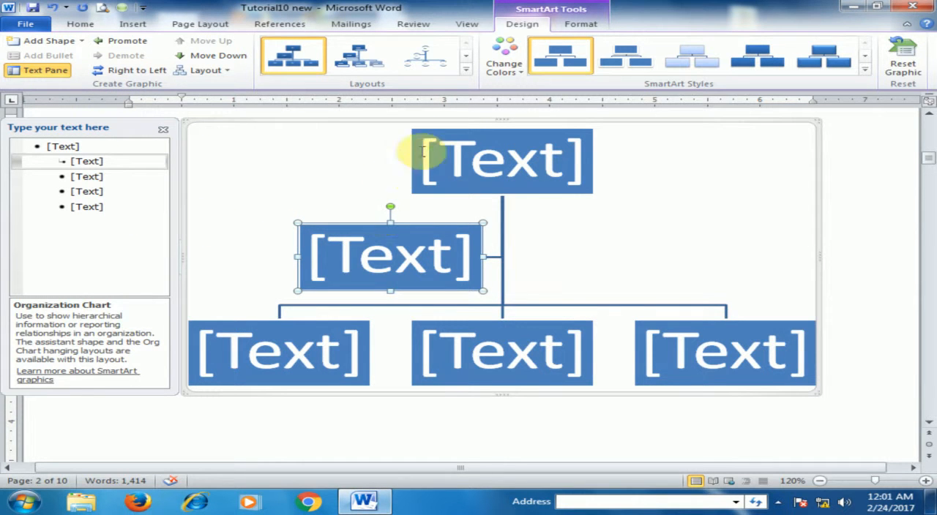
left_click(457, 169)
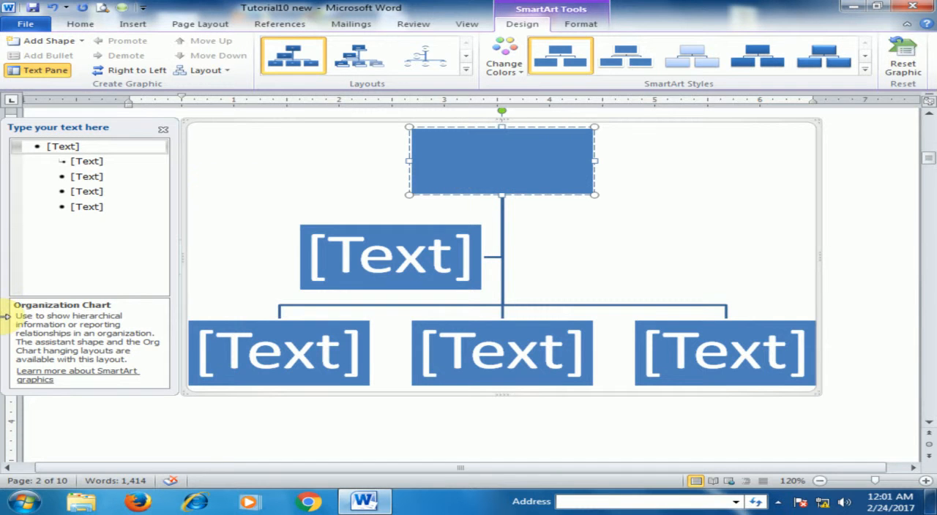
type("Dir")
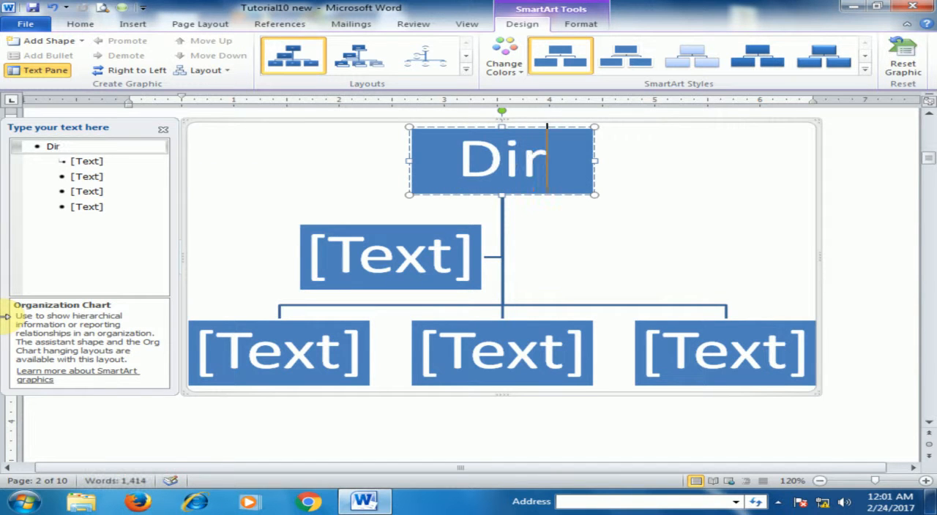
type("ector")
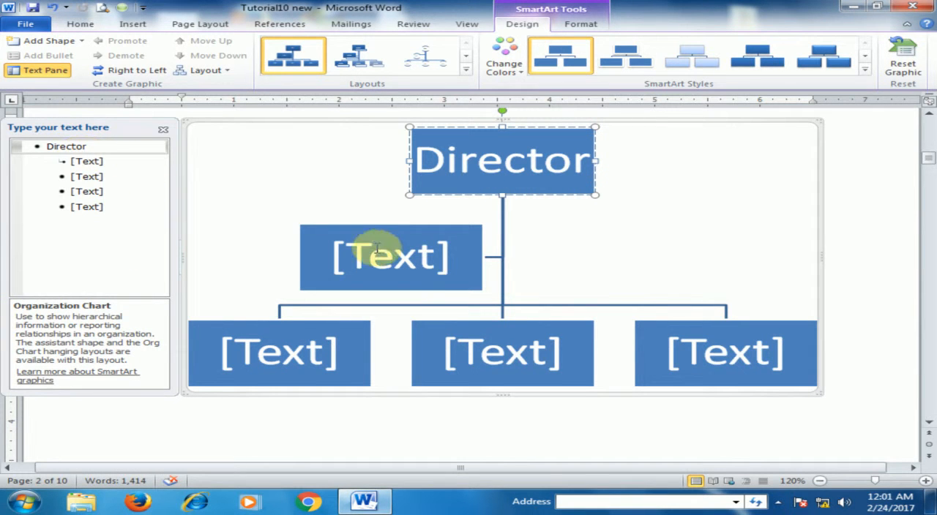
- Enter "PA" in the chart's assistant box and "Account" in the first box of the lowest row
left_click(387, 226)
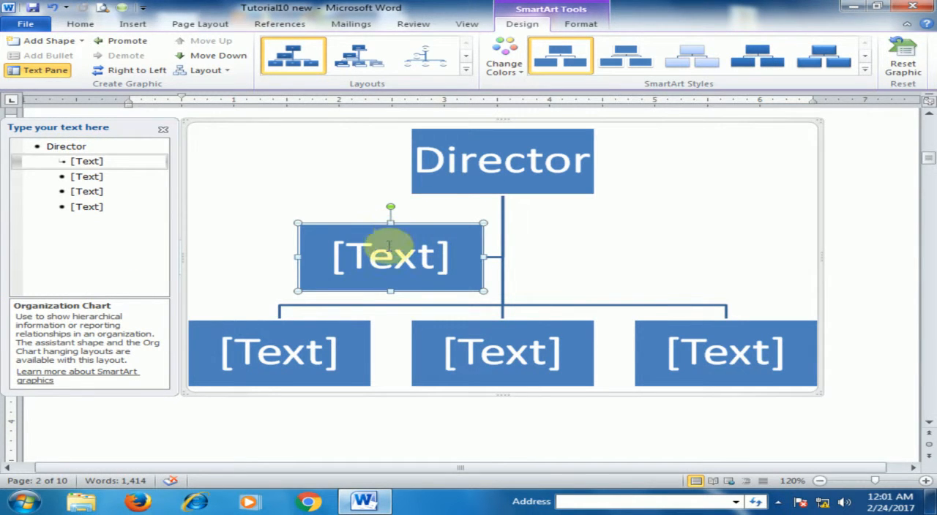
left_click(390, 256)
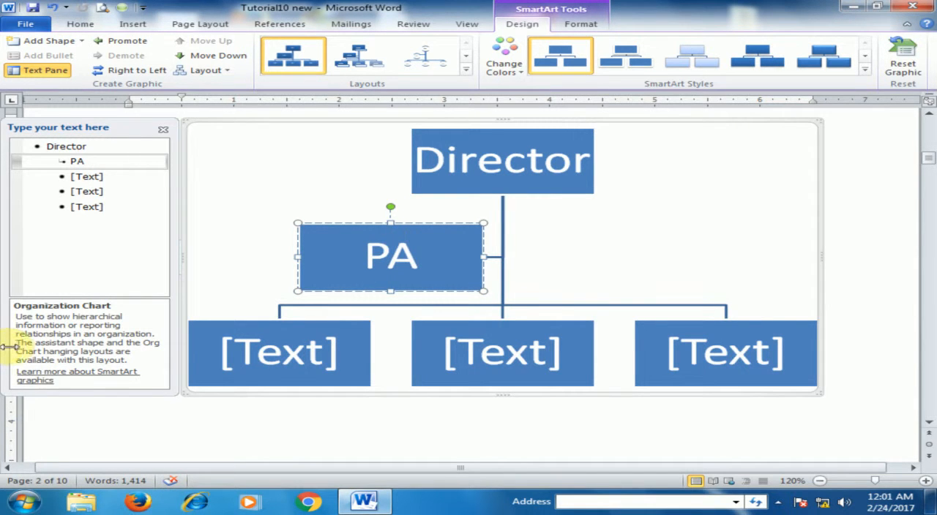
left_click(228, 362)
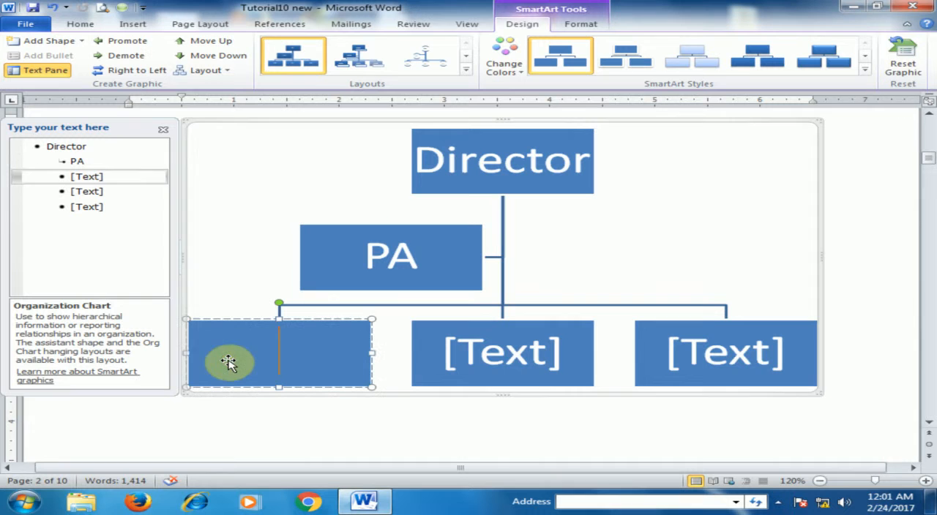
type("Account")
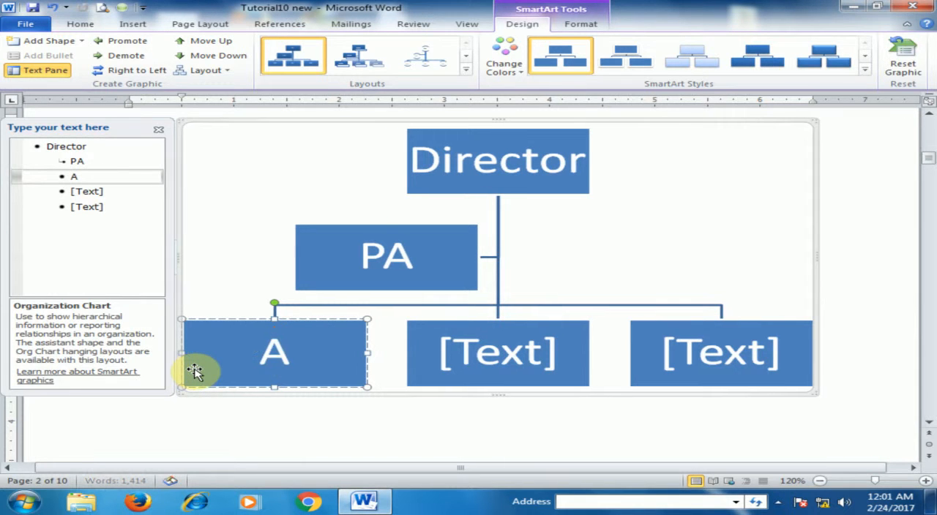